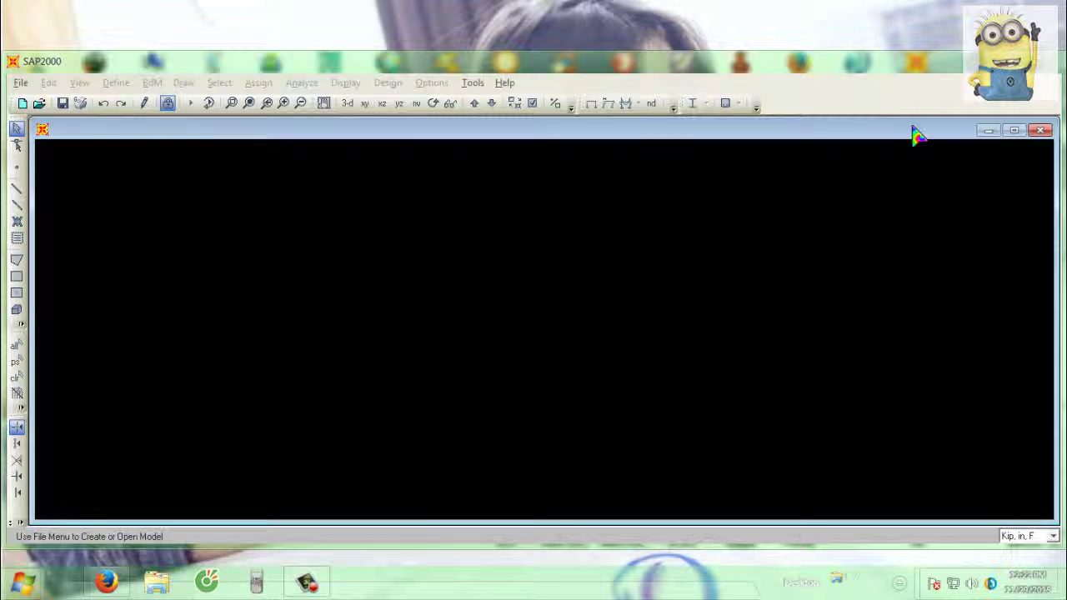
Step: Maximize the program window and start a new model initialized with Ton, m, C units
left_click(1018, 61)
left_click(1027, 73)
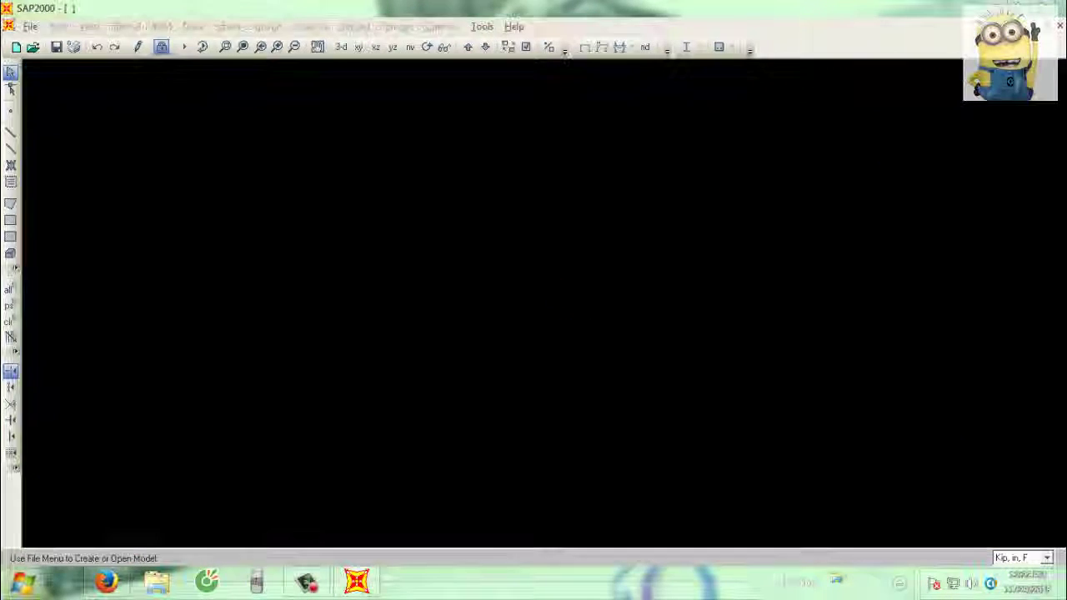
left_click(34, 26)
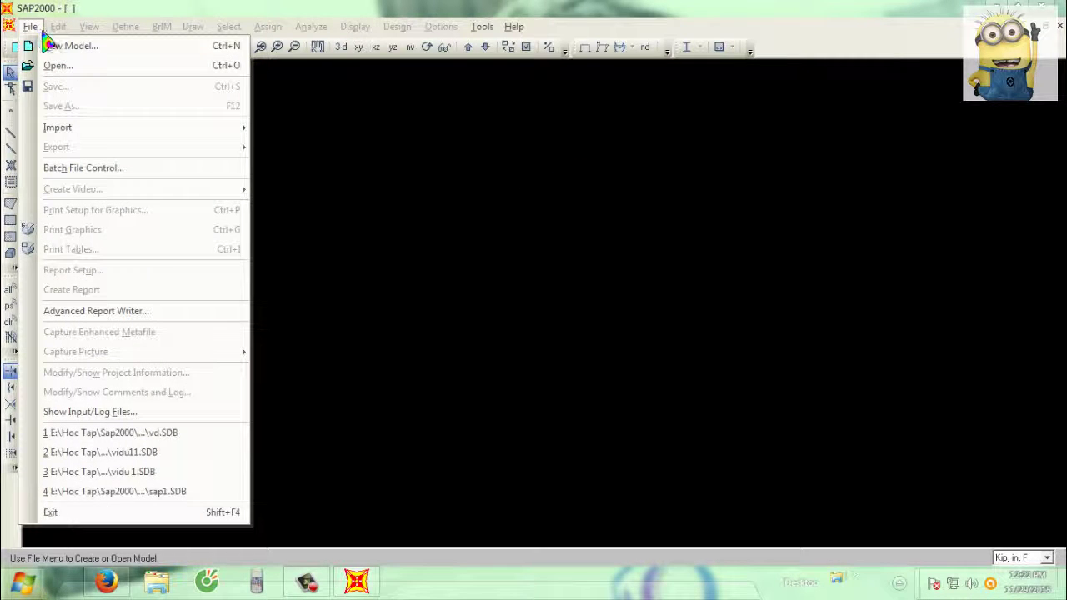
left_click(65, 44)
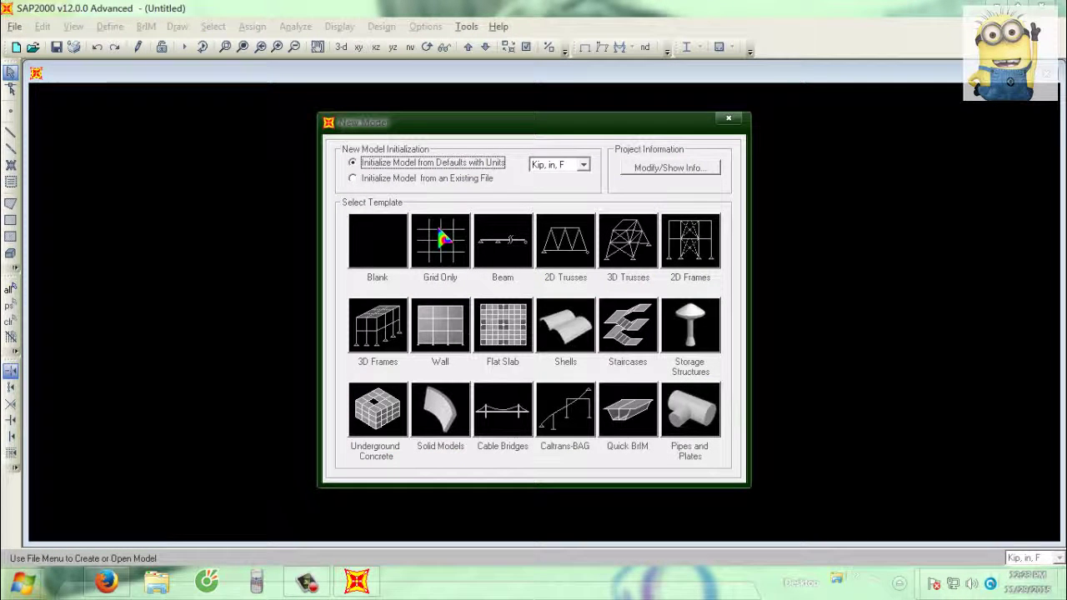
left_click(575, 164)
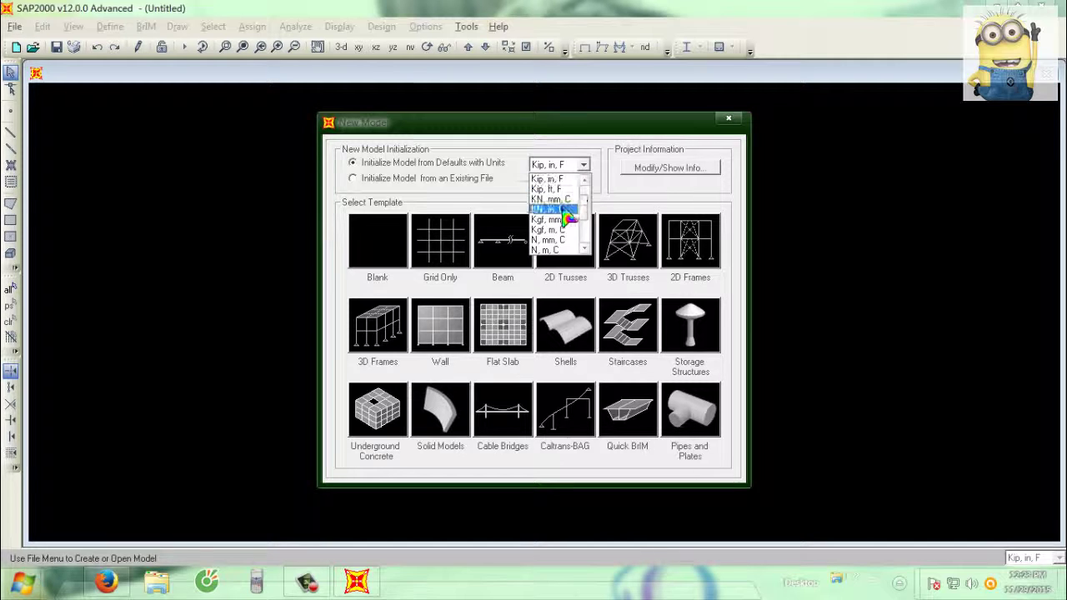
left_click(563, 208)
left_click(585, 166)
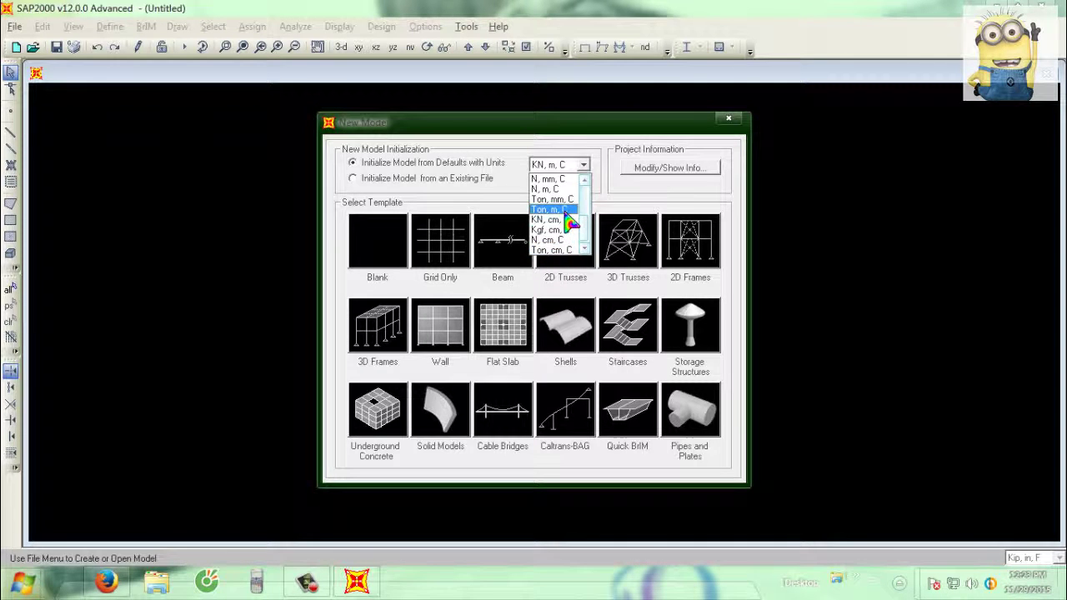
left_click(565, 210)
Step: Create a two-story, two-bay 2D portal frame with story height 4 m, bay width 3 m and no restraints
left_click(689, 240)
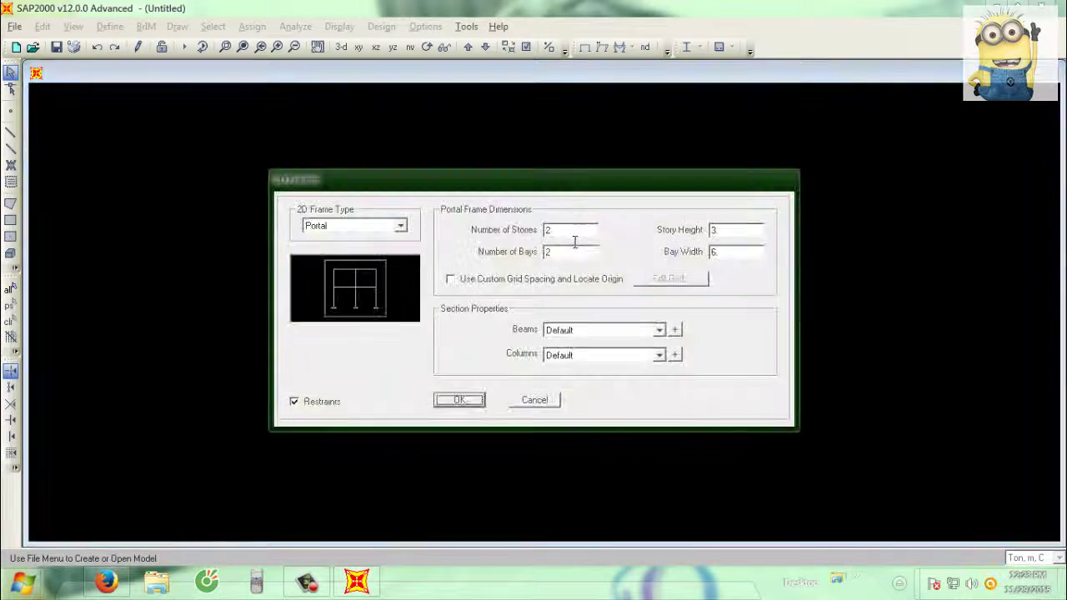
double_click(567, 253)
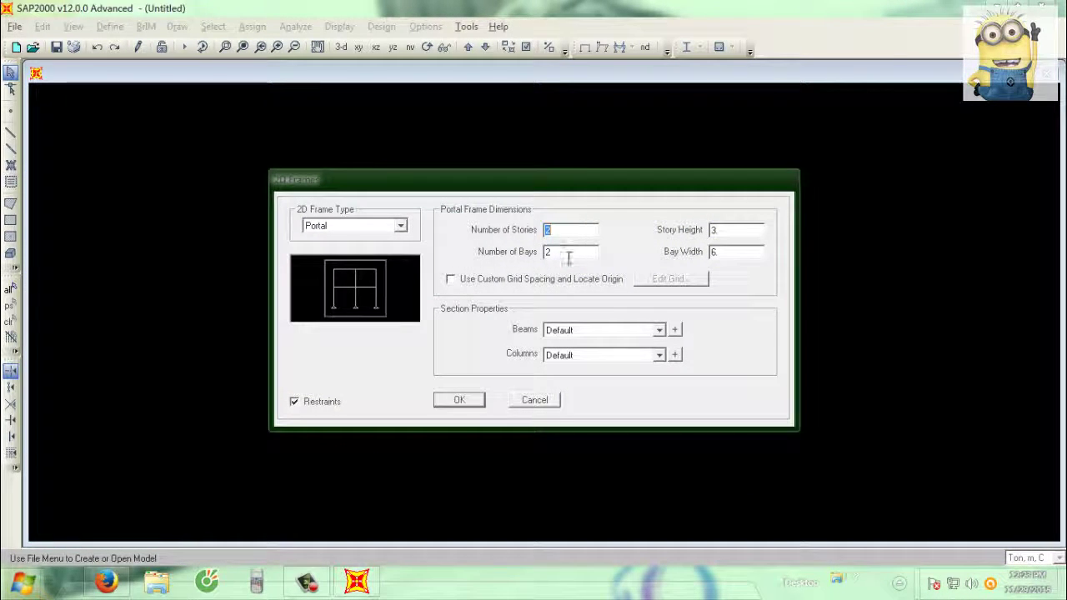
type("4")
double_click(734, 253)
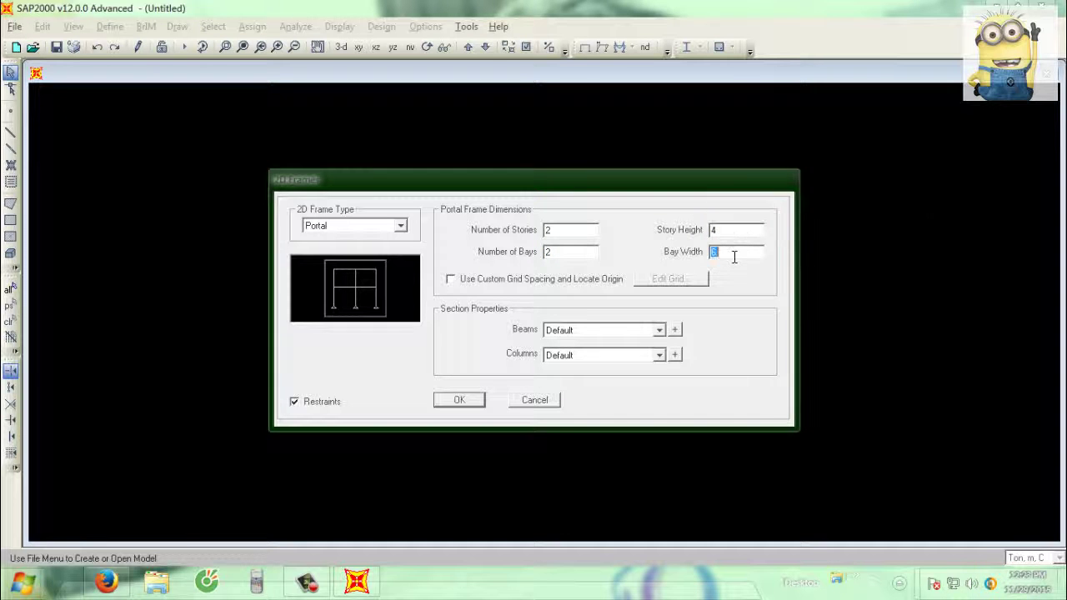
type("3")
left_click(472, 283)
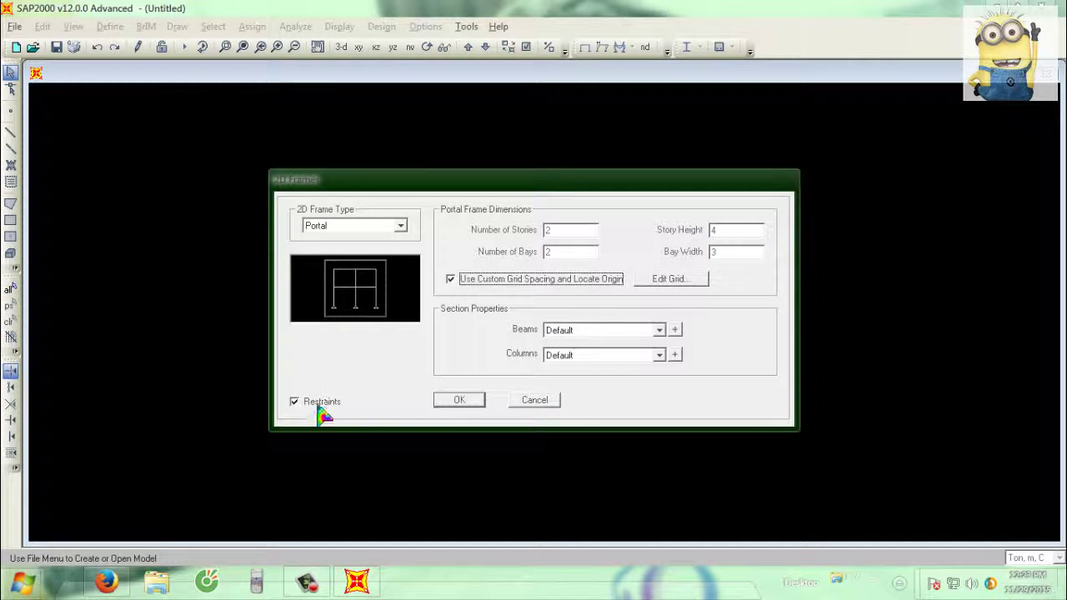
left_click(488, 284)
left_click(331, 401)
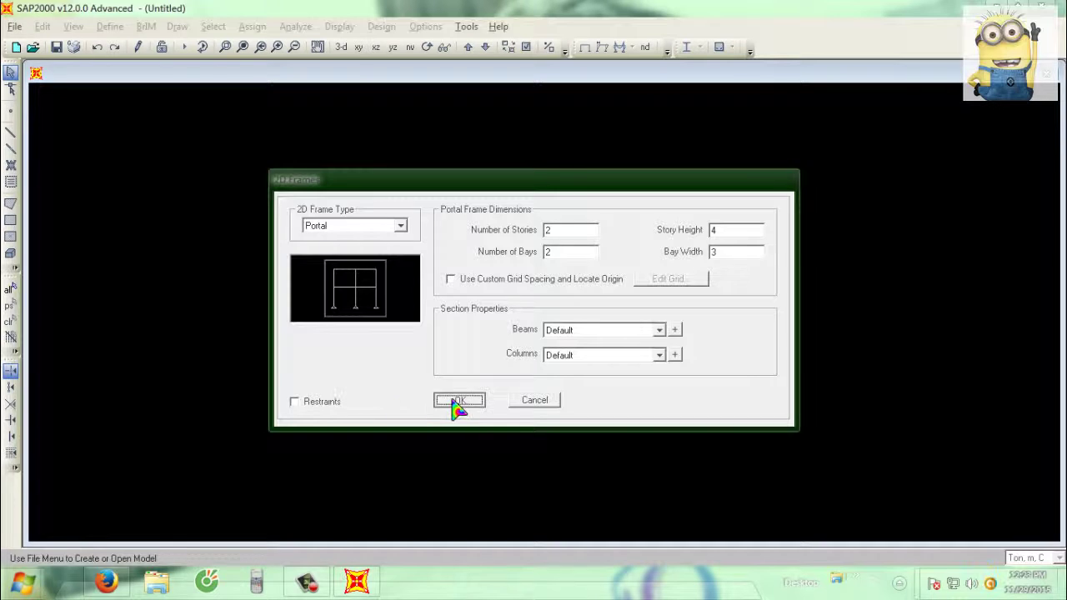
left_click(455, 401)
Step: Assign fixed joint restraints, with all translations and rotations restrained, to the frame's three base joints
left_click(764, 313)
left_click(657, 510)
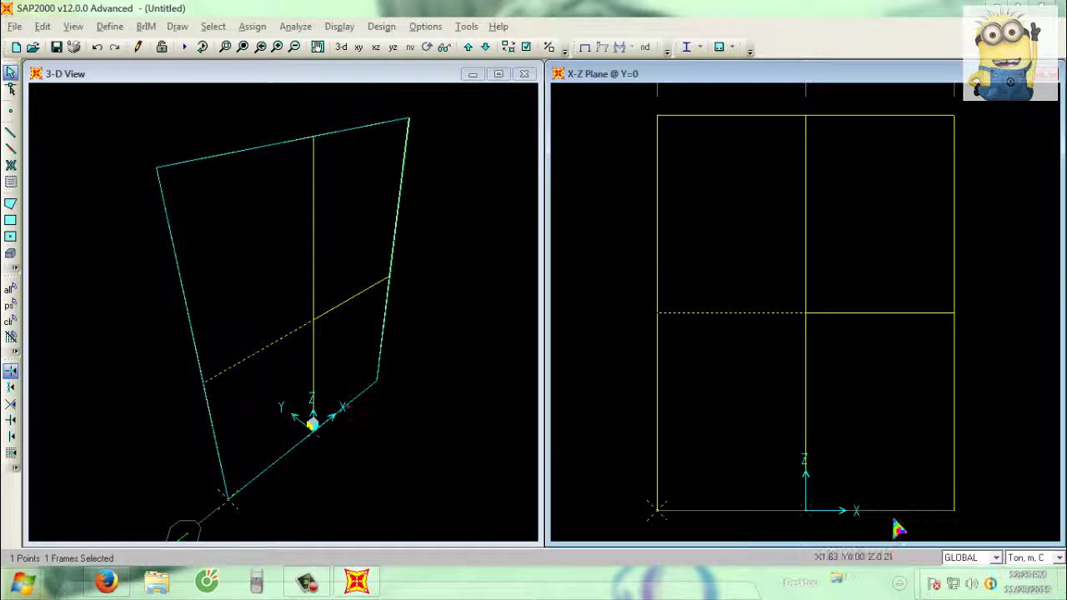
left_click(657, 510)
left_click(657, 510)
left_click(953, 510)
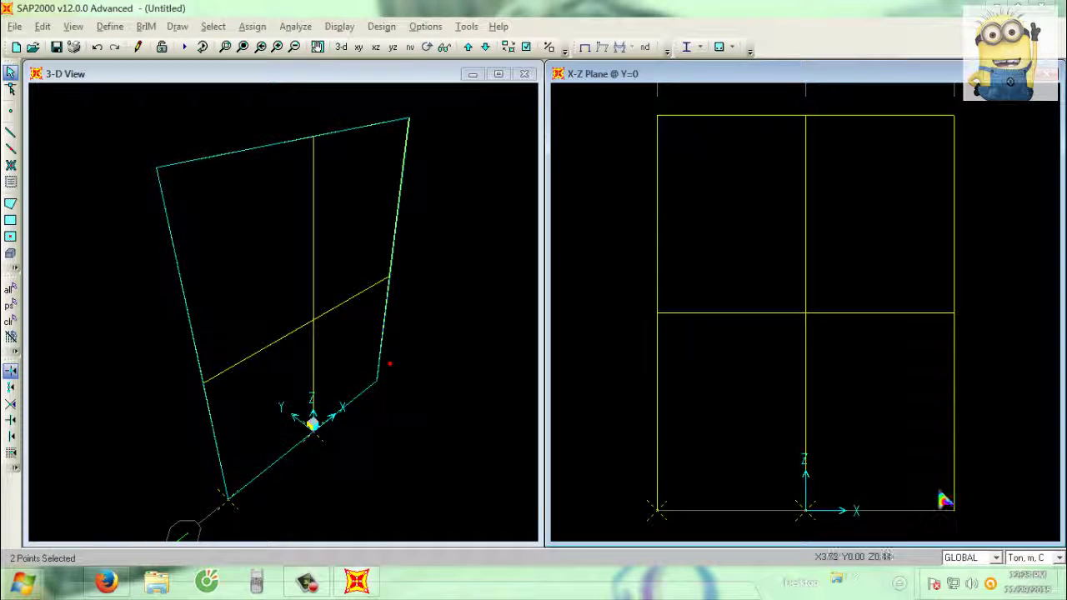
left_click(806, 510)
left_click(254, 26)
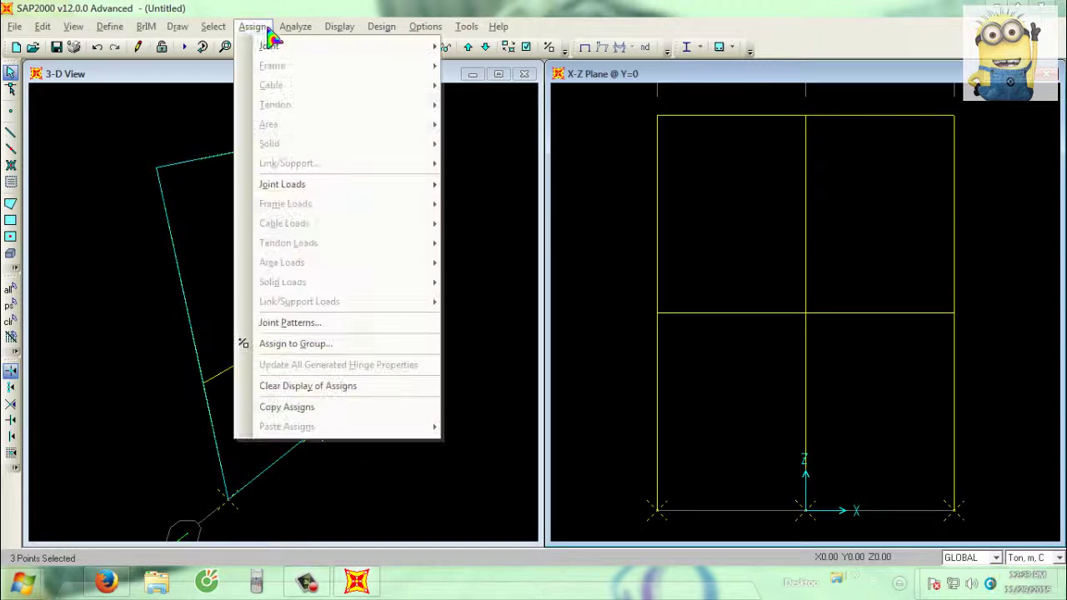
mouse_move(425, 48)
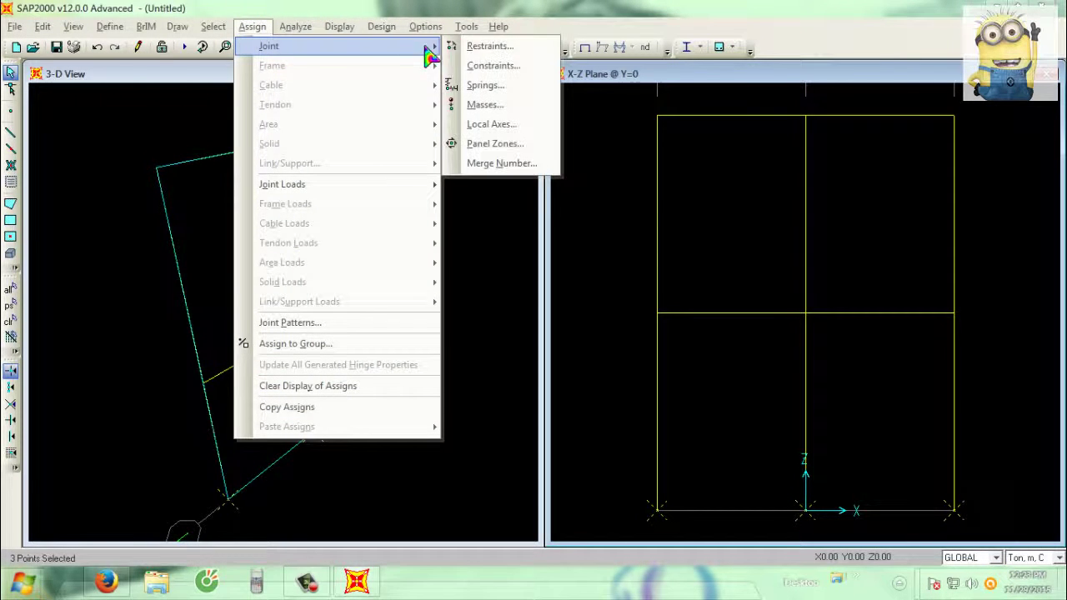
left_click(477, 49)
left_click(502, 344)
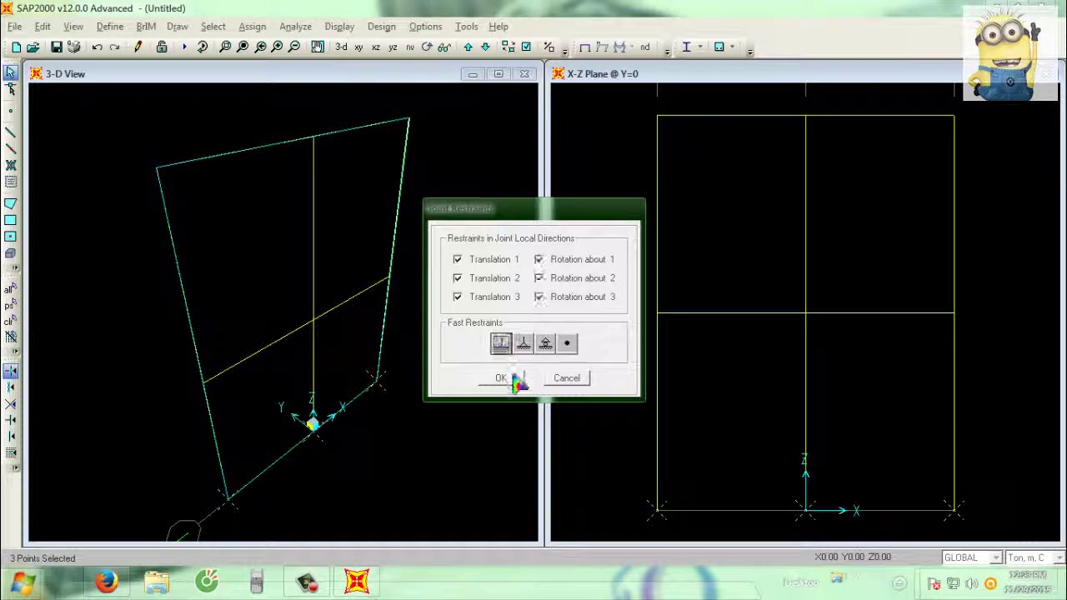
left_click(512, 380)
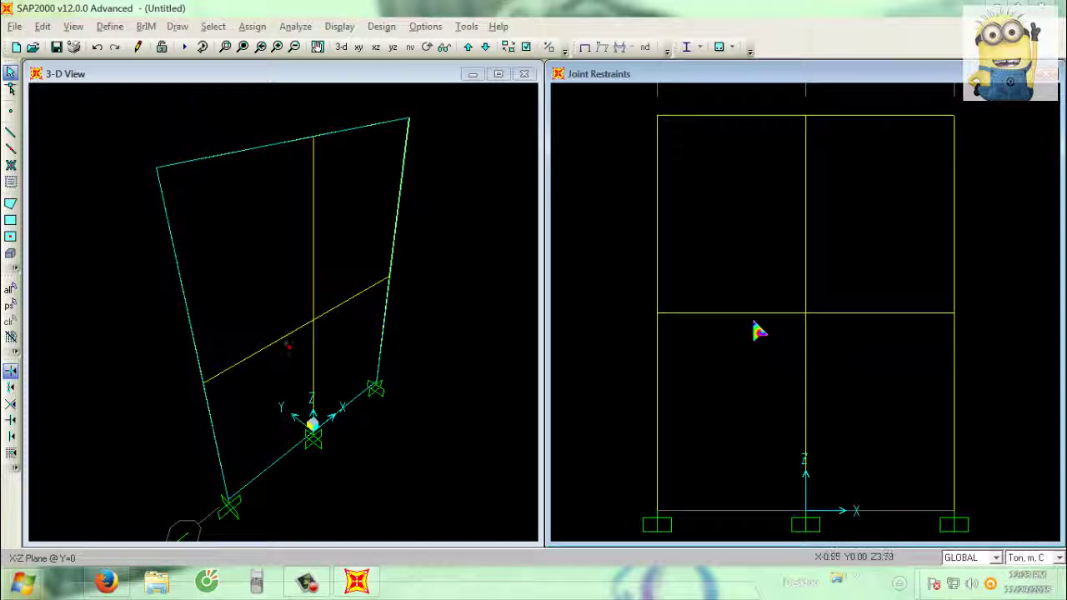
Step: Add a new material named B20 with the material type Concrete
left_click(109, 26)
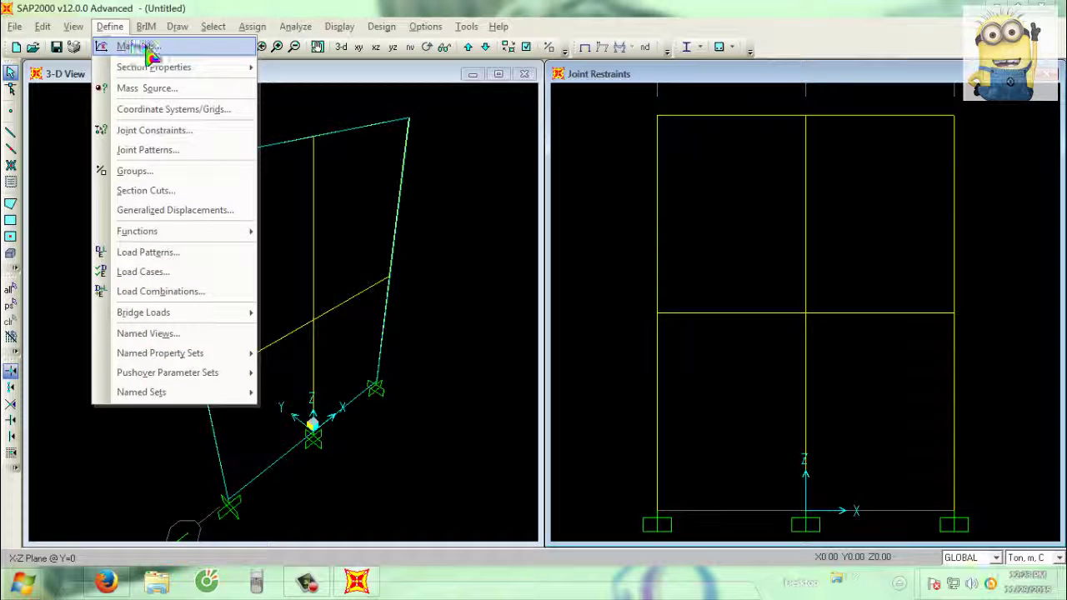
left_click(146, 48)
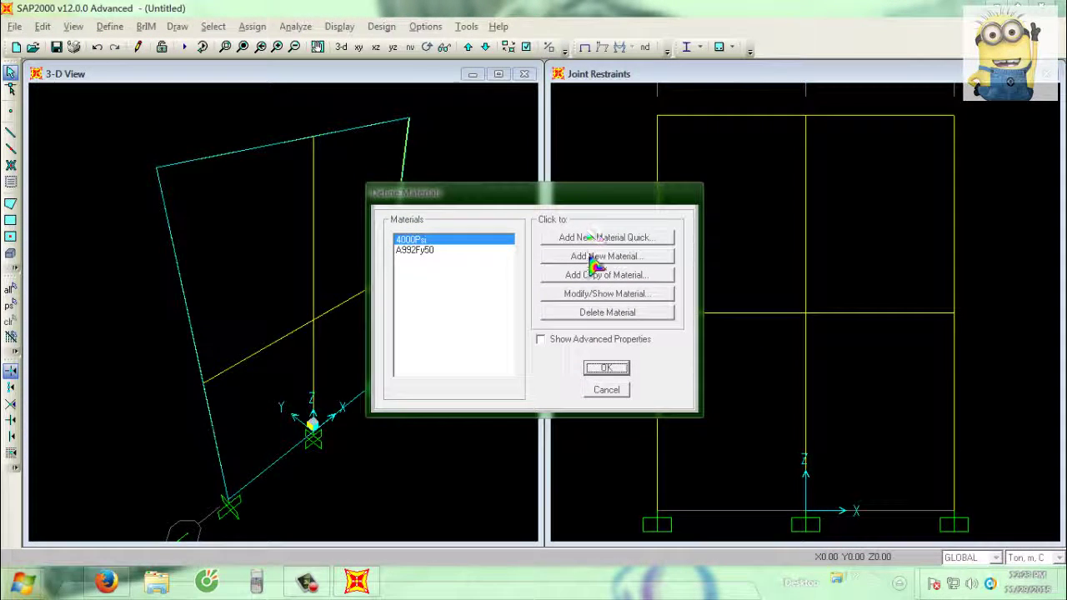
left_click(621, 292)
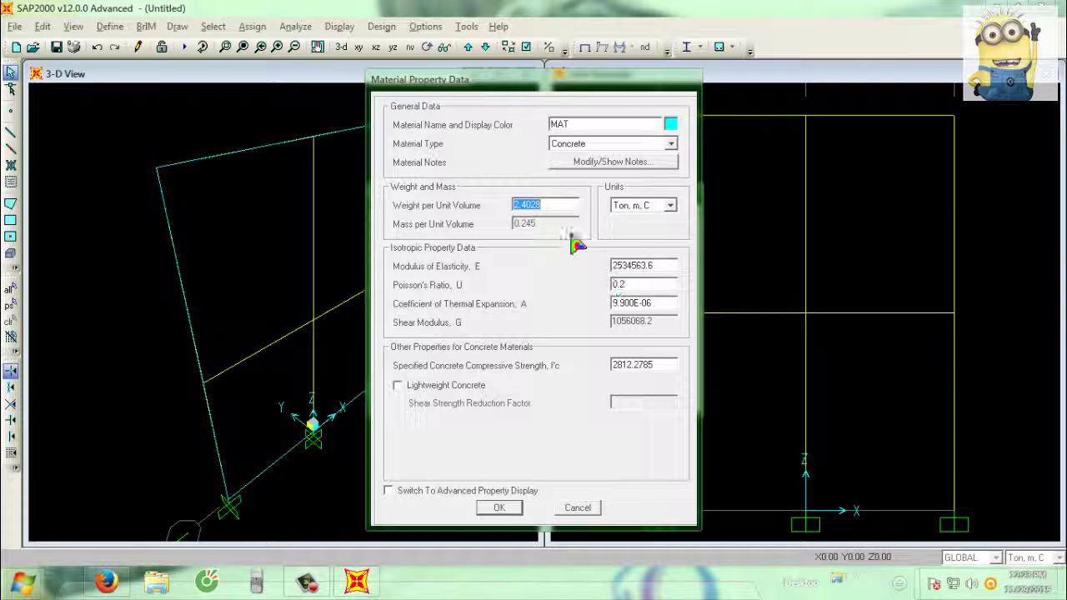
double_click(590, 127)
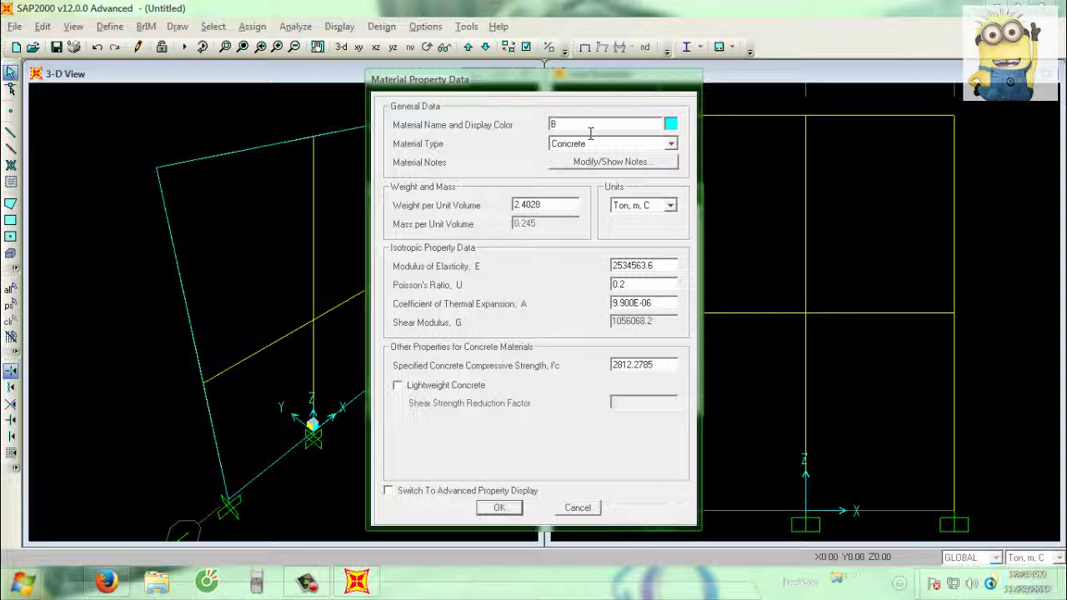
type("B20")
left_click(583, 145)
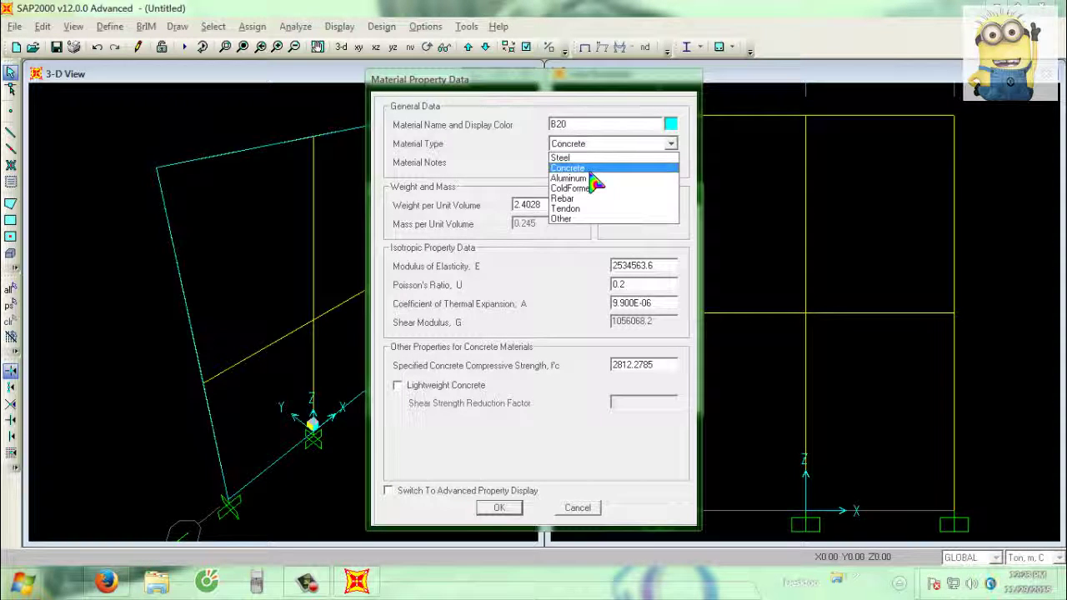
left_click(590, 169)
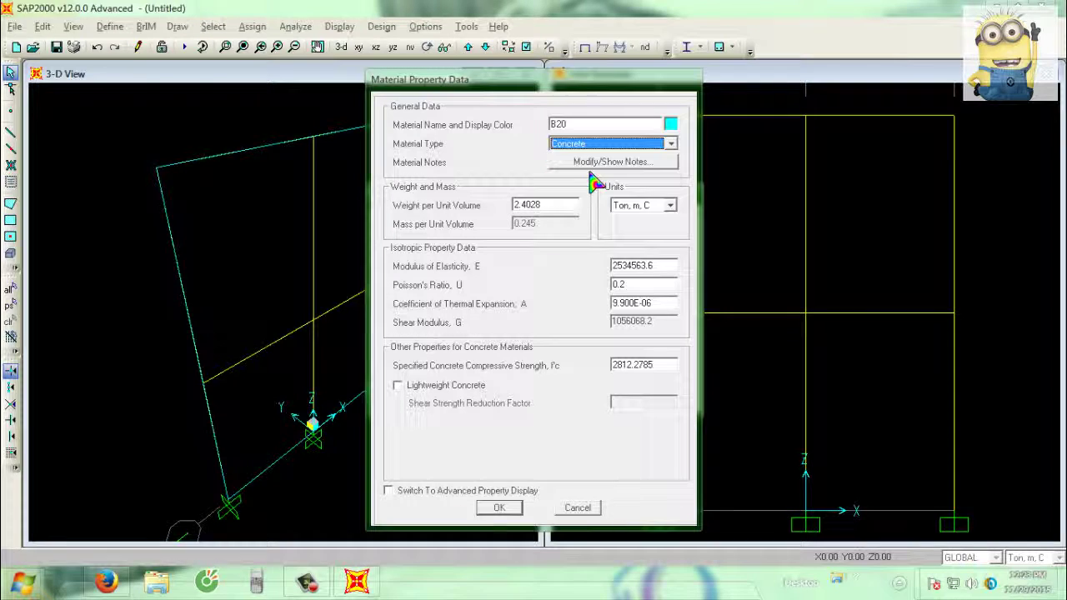
Step: Set the B20 material's weight per unit volume to 2.5 and its modulus of elasticity to 2.7e6
double_click(552, 210)
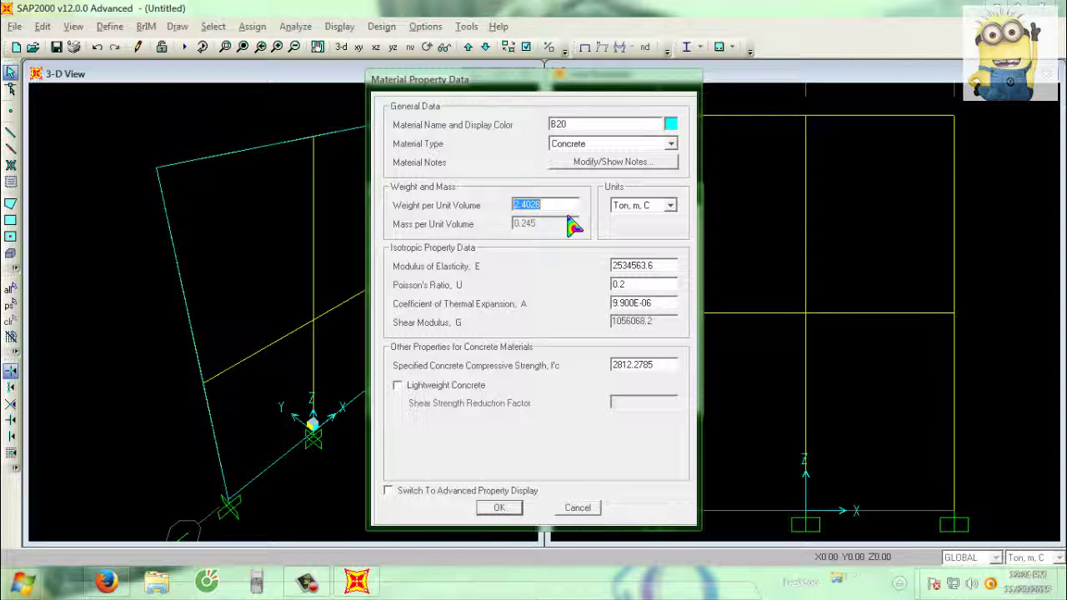
type("2.5")
key("Tab")
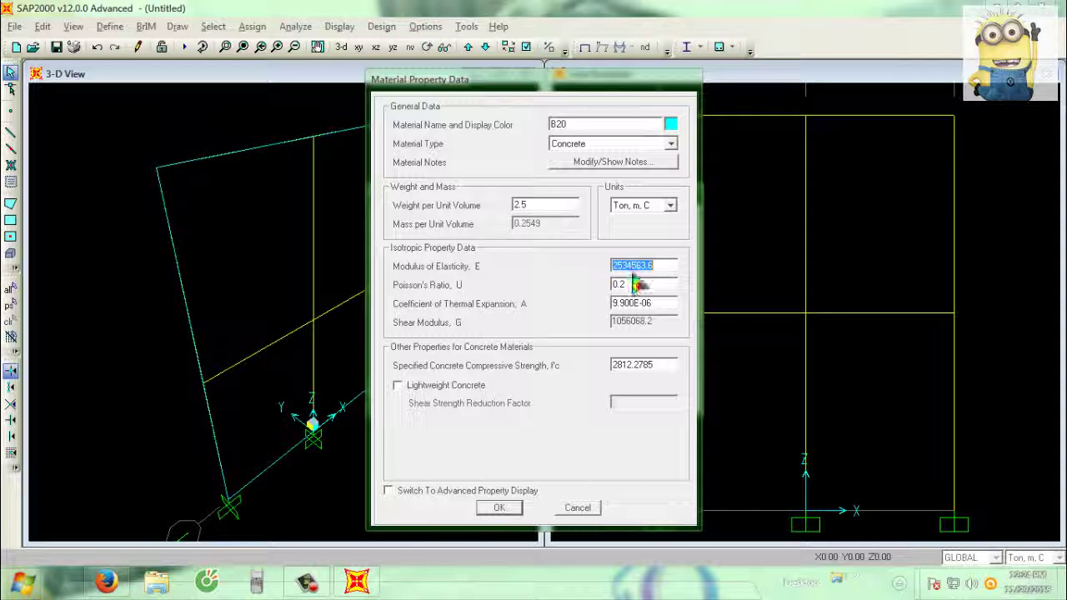
type("2.7")
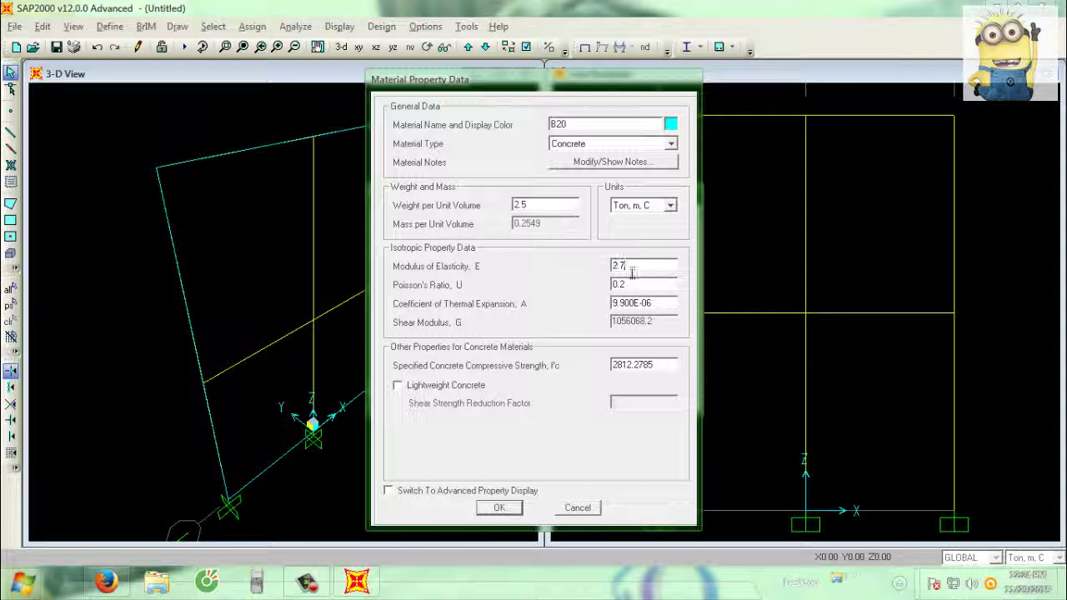
type("e6")
key("Tab")
Step: Set the specified concrete compressive strength of B20 to 1172.673621055 and save the material definition
double_click(665, 365)
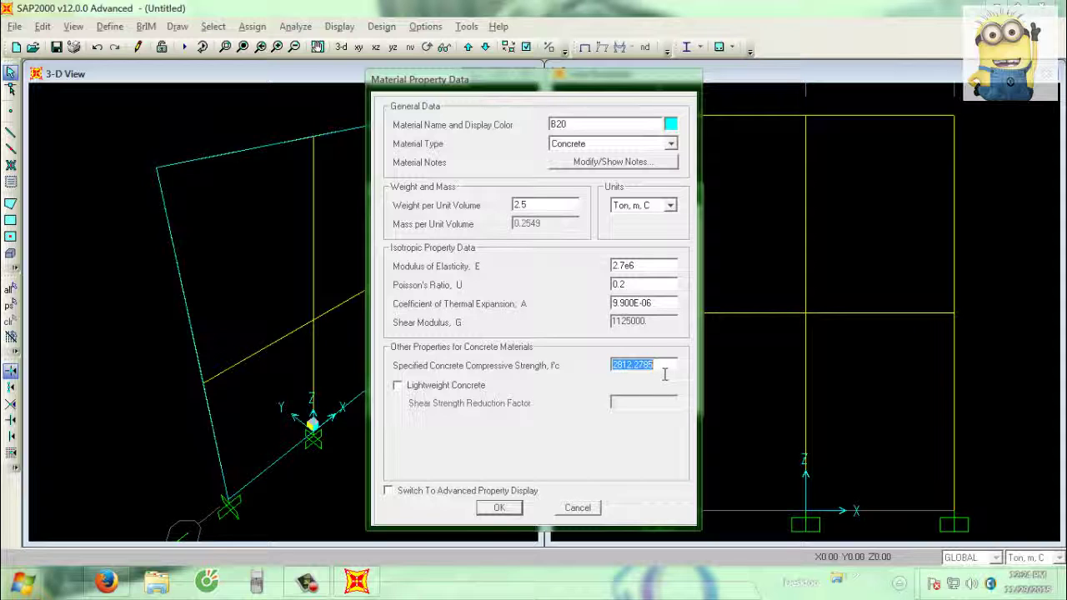
type("17")
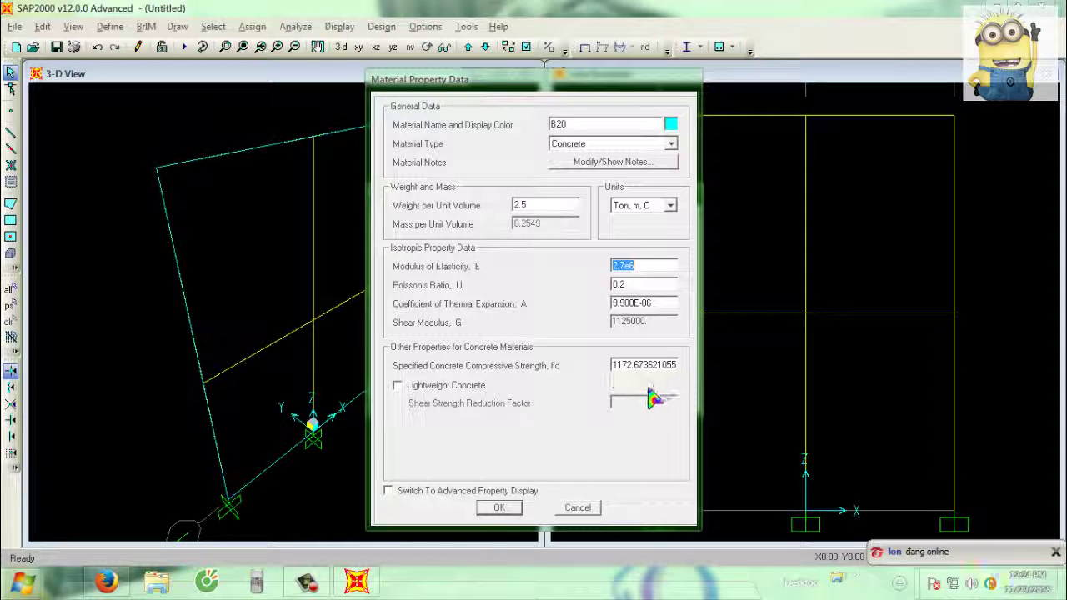
left_click(472, 511)
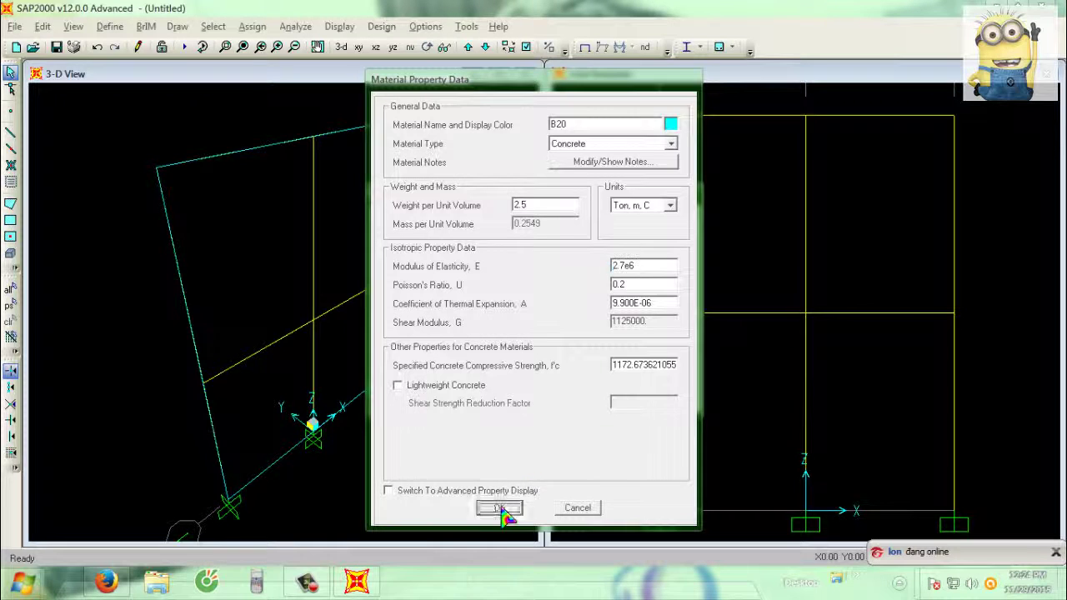
left_click(609, 368)
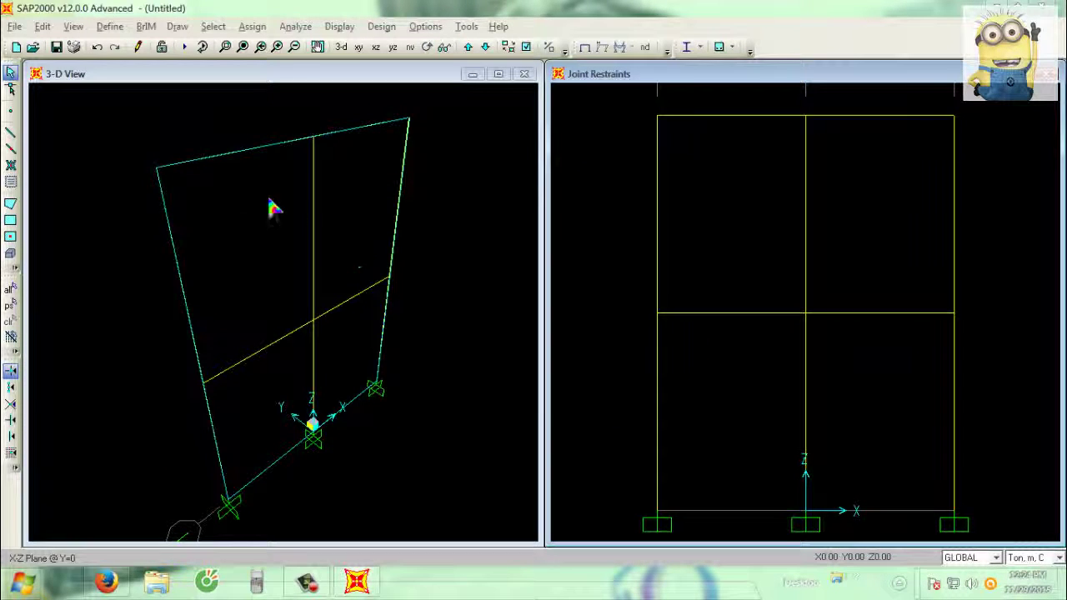
Step: Add a new rectangular concrete frame section named D22x40
left_click(111, 26)
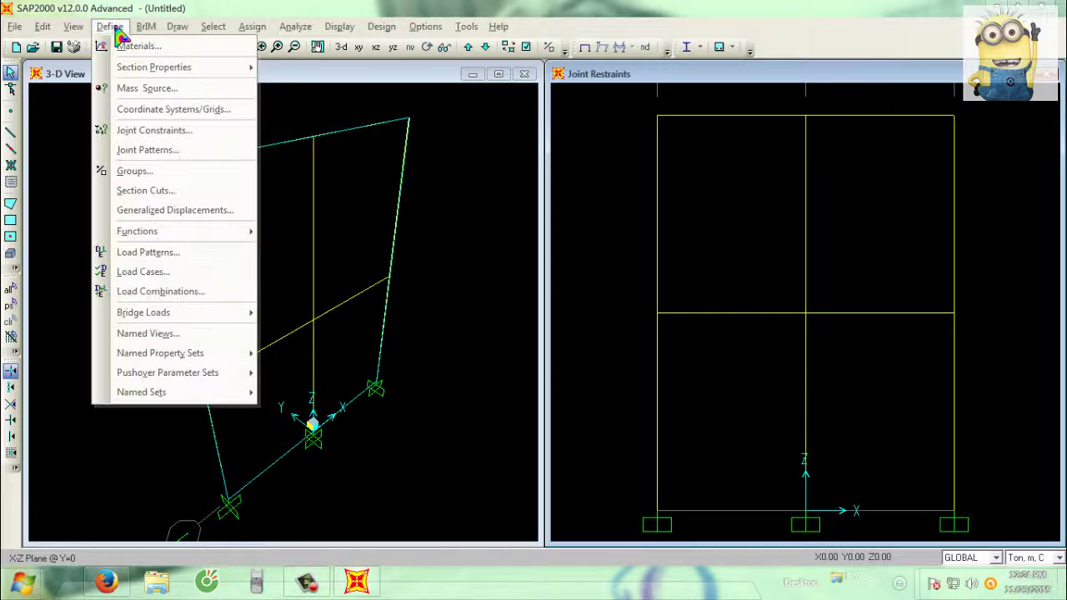
mouse_move(143, 73)
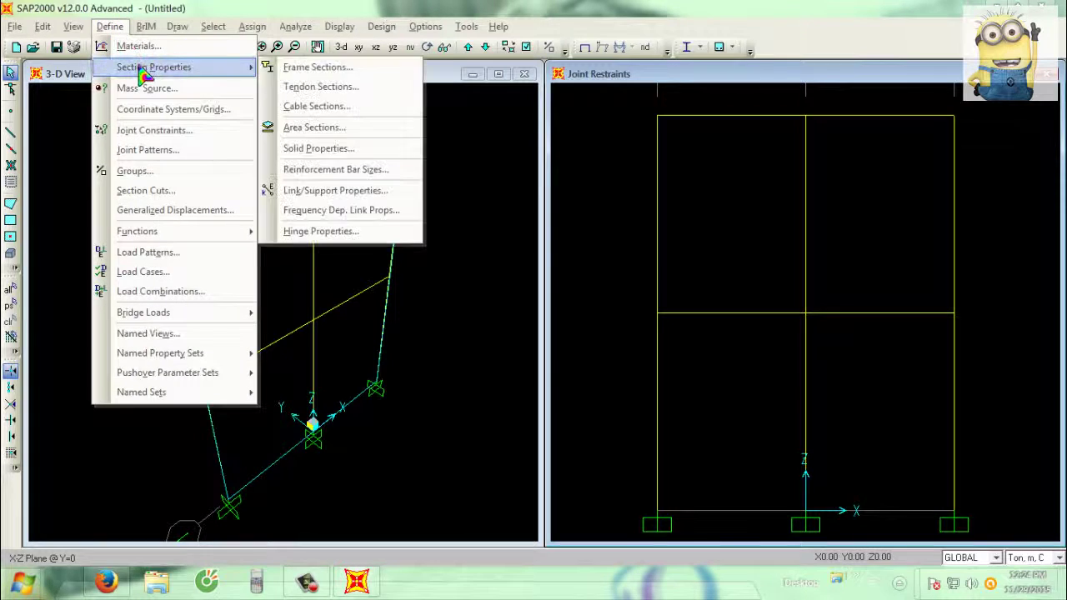
left_click(310, 68)
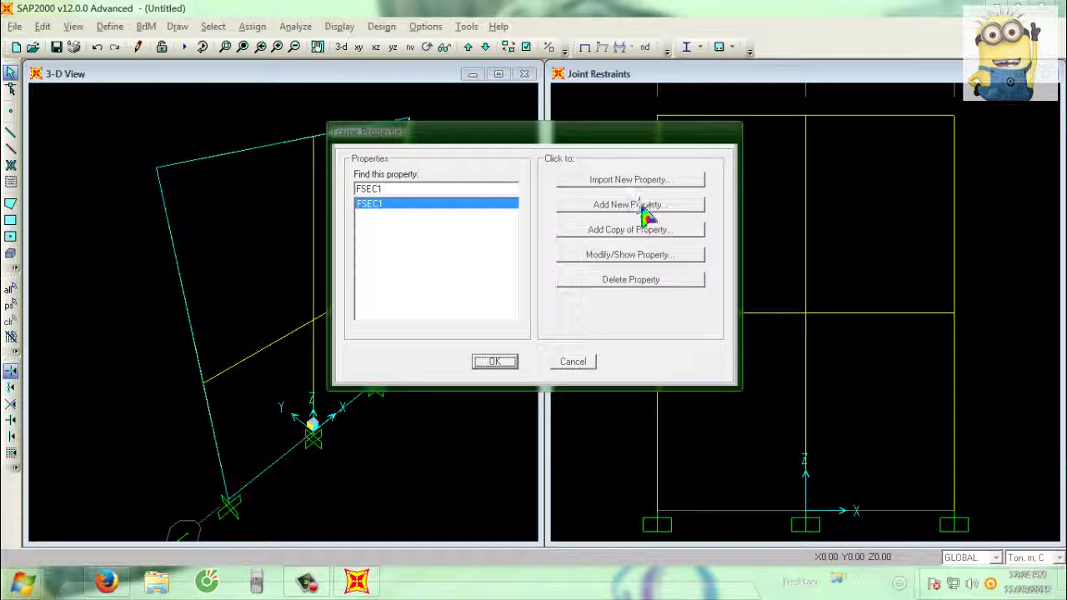
left_click(646, 206)
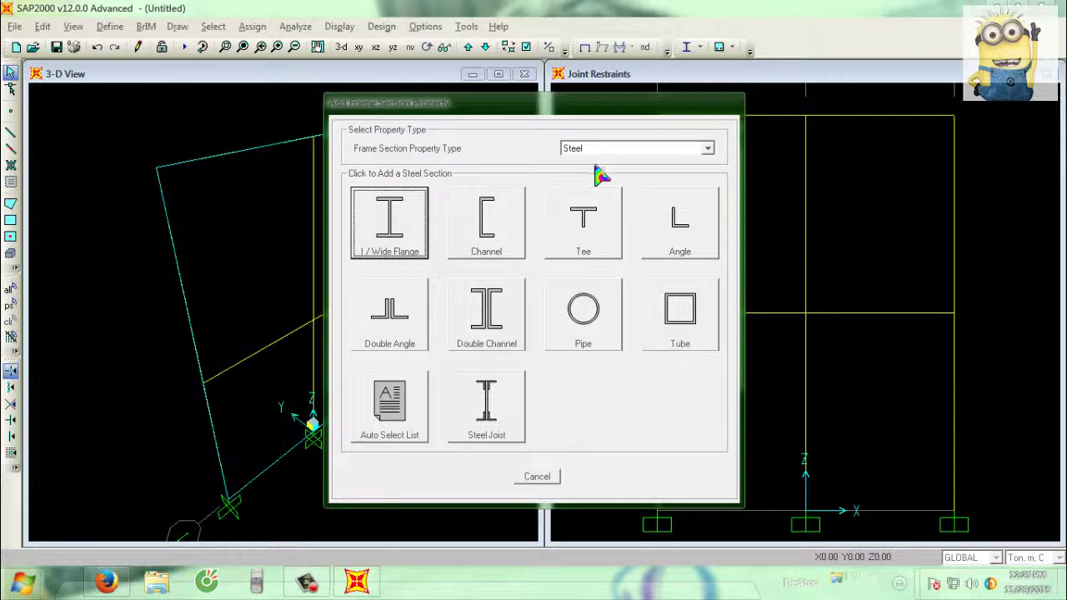
left_click(605, 151)
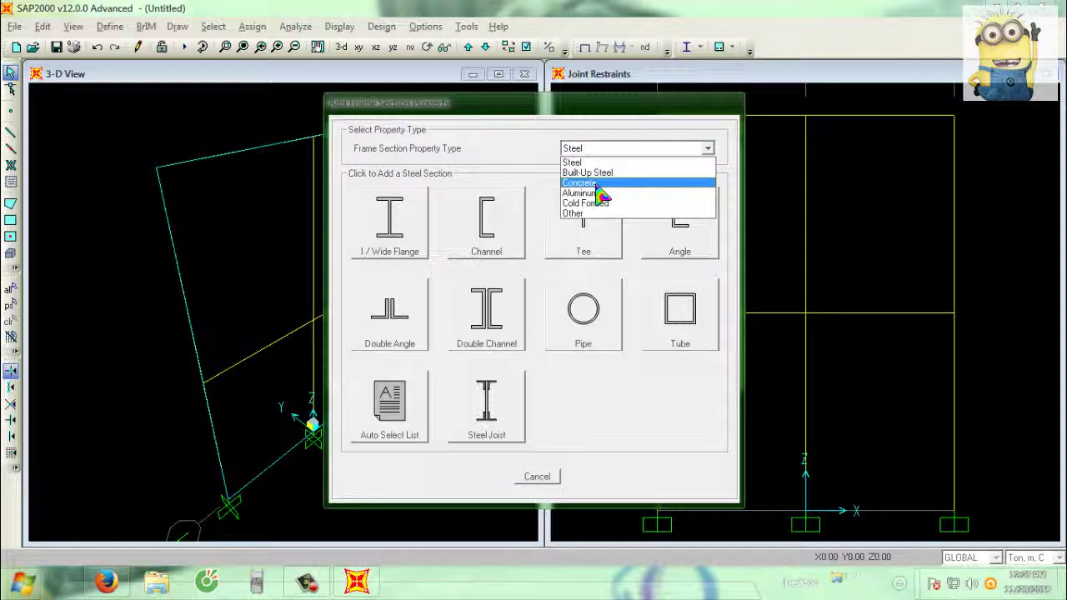
left_click(596, 184)
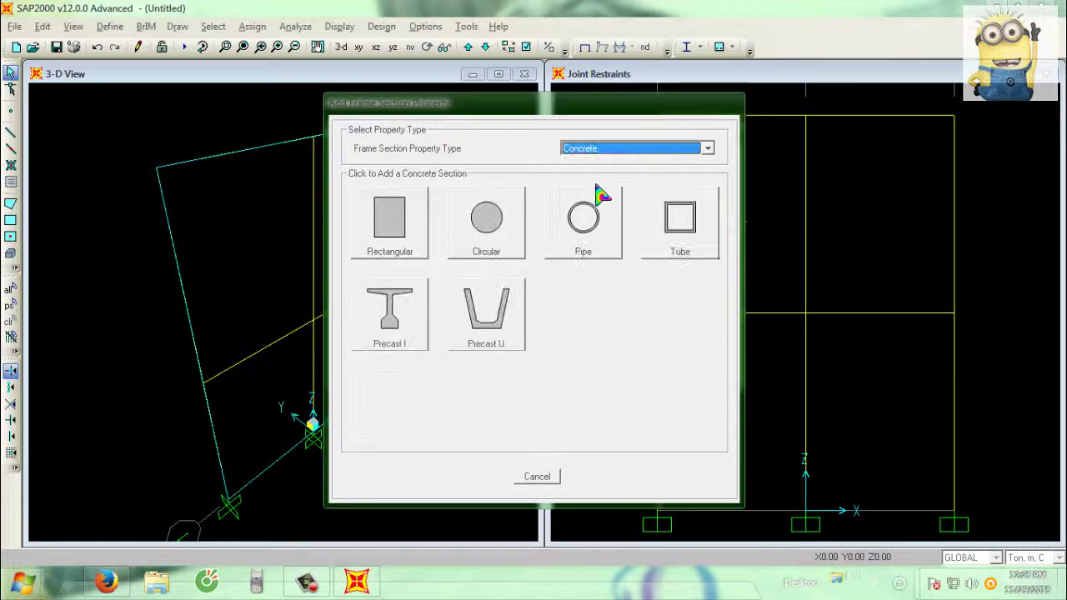
left_click(385, 221)
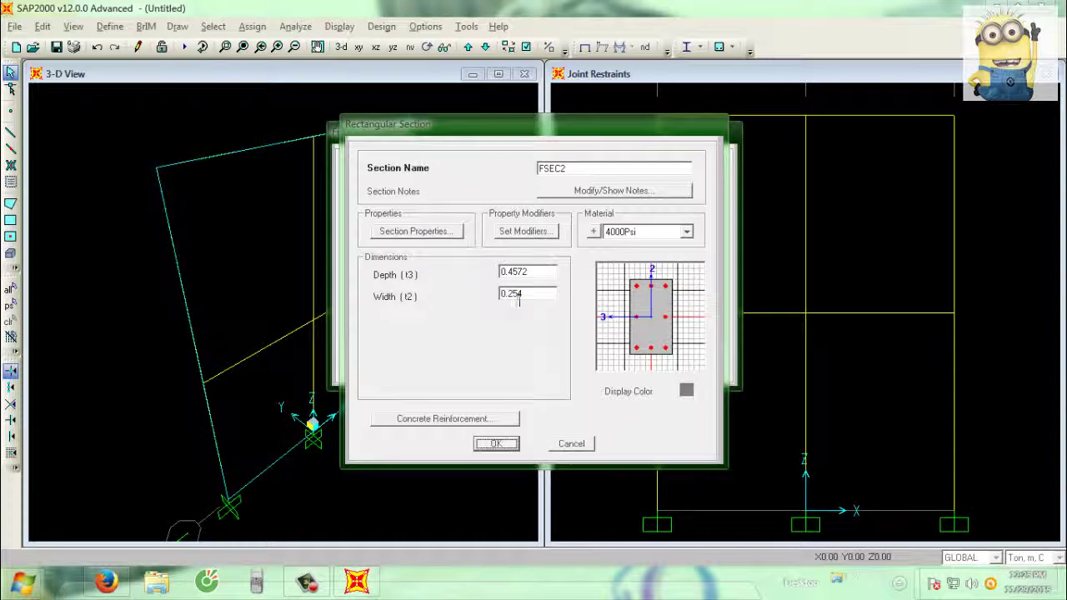
double_click(602, 173)
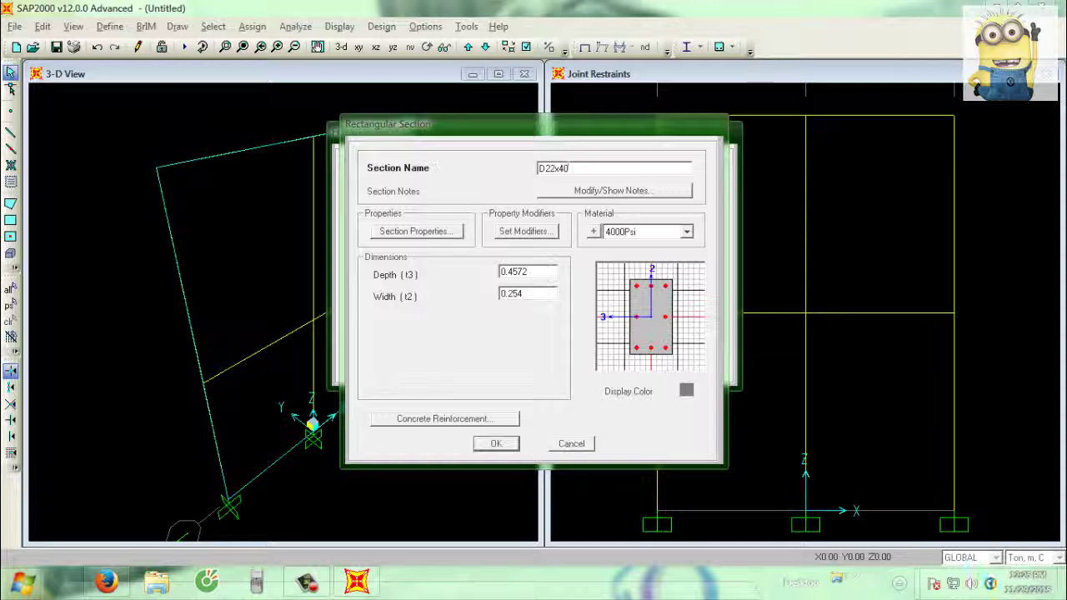
Step: Set the D22x40 section's material to B20, its depth to 0.4 and its width to 0.22
left_click(647, 232)
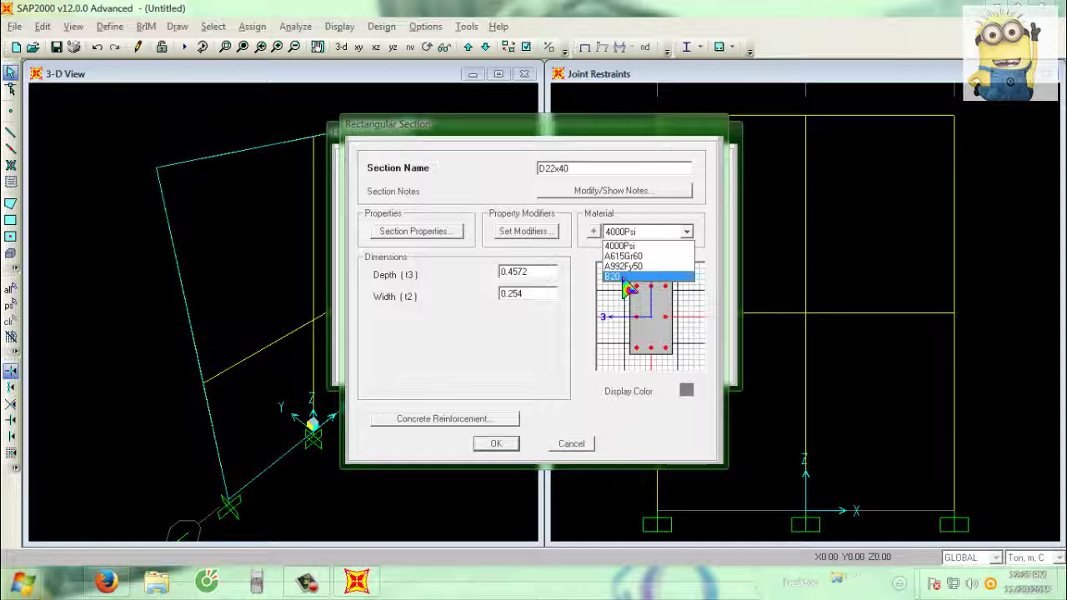
left_click(624, 277)
double_click(543, 278)
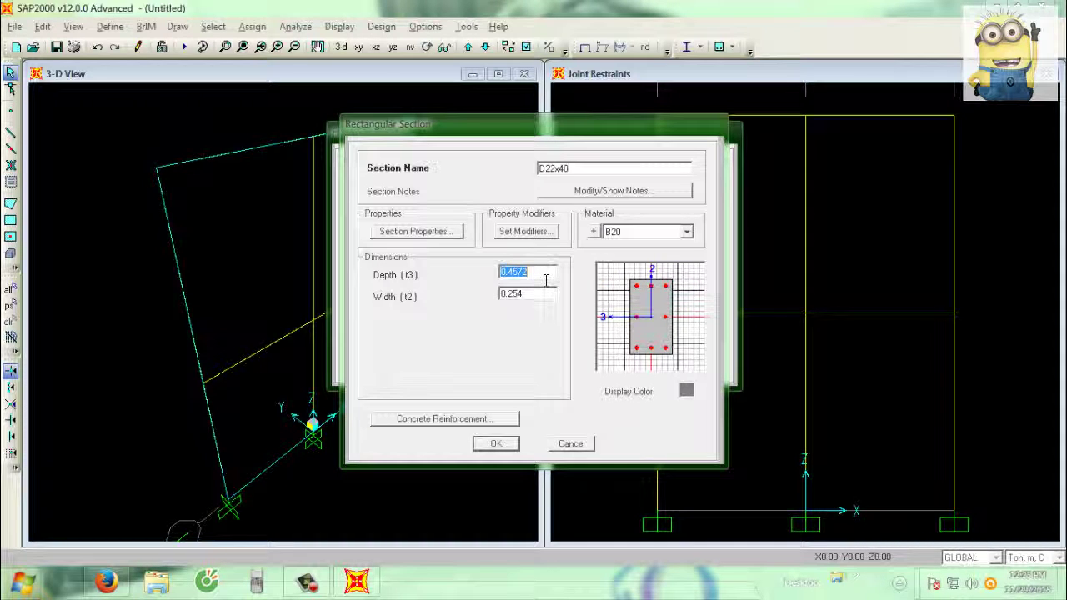
type("0.4")
double_click(543, 299)
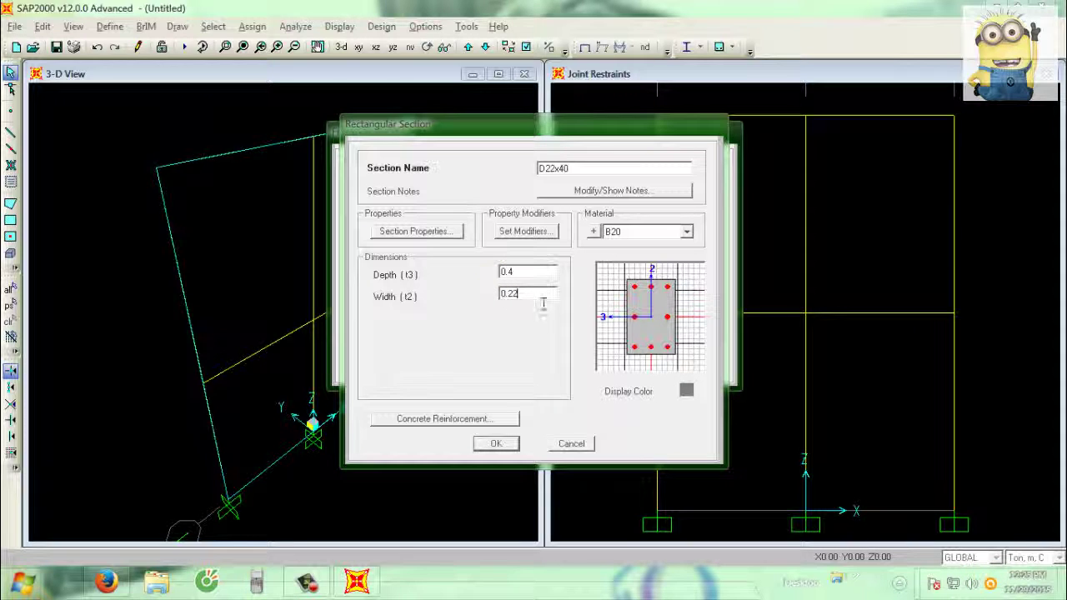
Step: Set the D22x40 section's reinforcement design type to Beam (M3 Design Only) and save the section
left_click(467, 419)
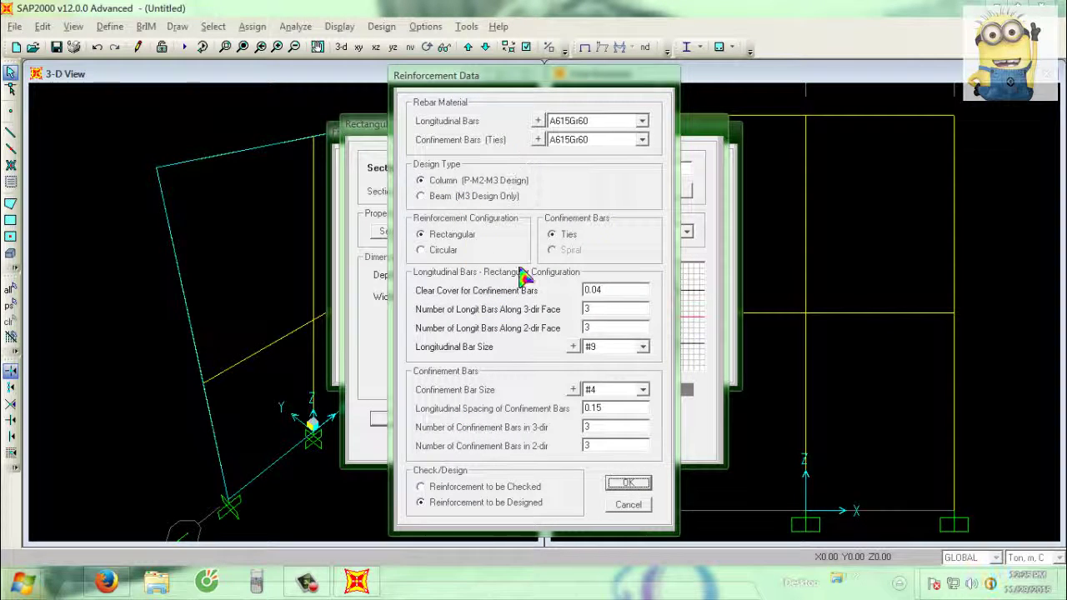
left_click(427, 198)
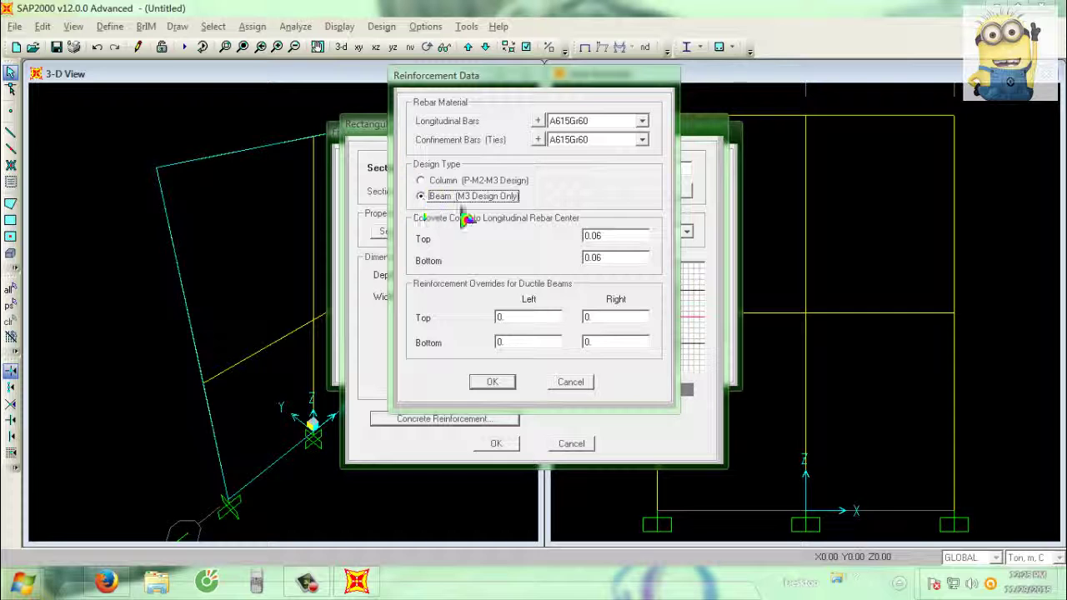
left_click(501, 382)
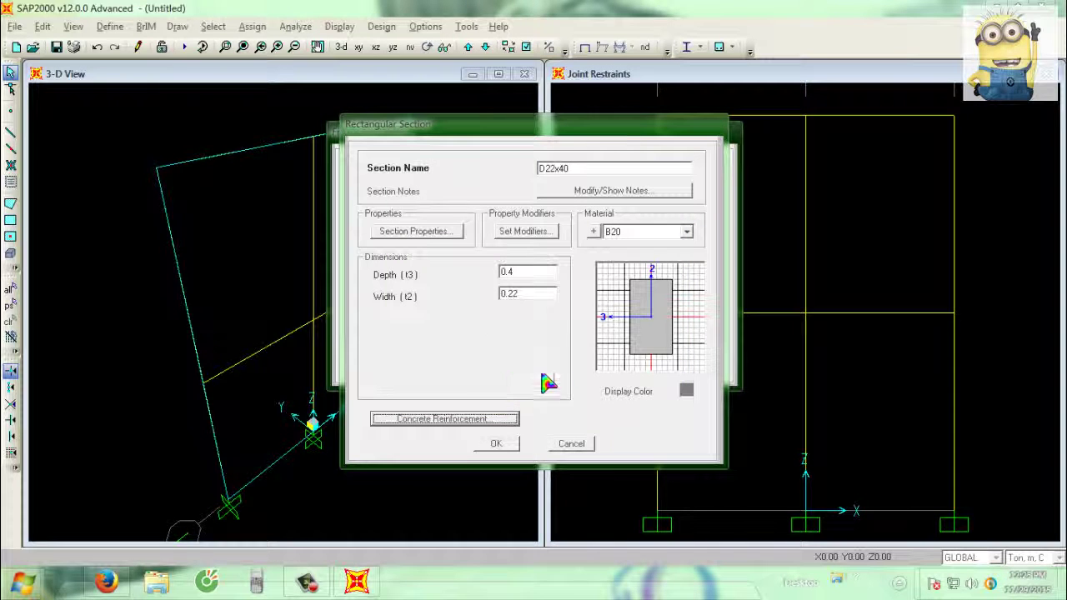
left_click(510, 443)
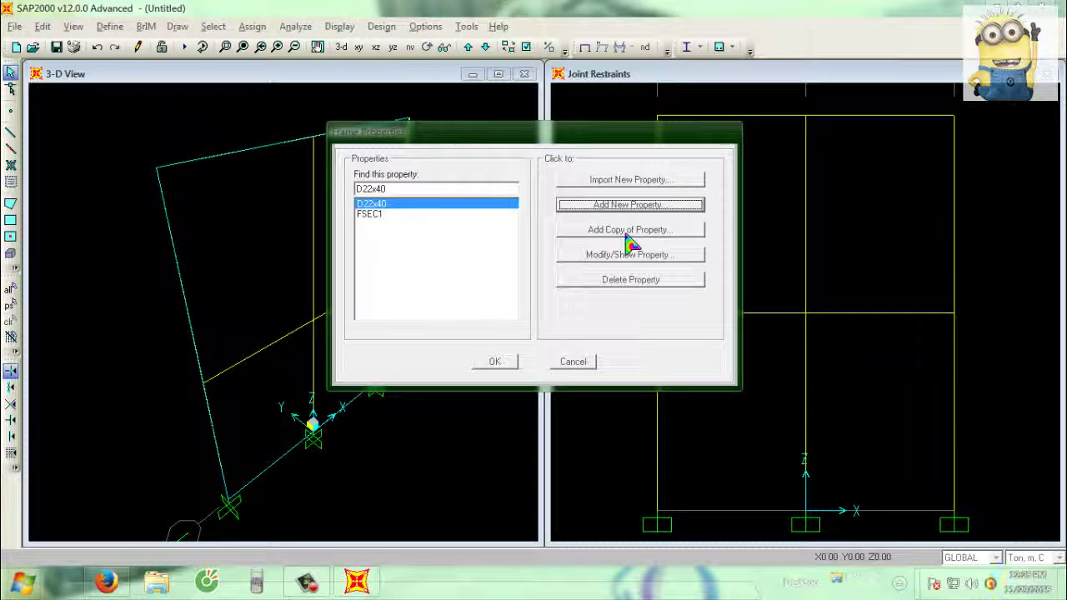
Step: Add a copy of section D22x40 named D22x30, change its depth to match the name and keep the beam reinforcement design
left_click(627, 233)
double_click(590, 179)
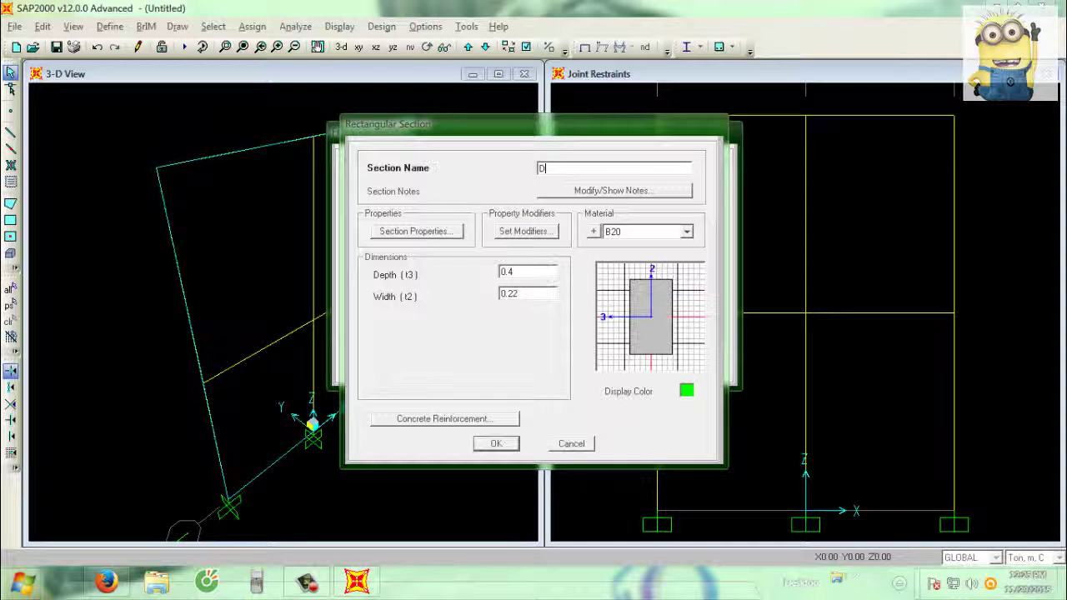
type("D22x30")
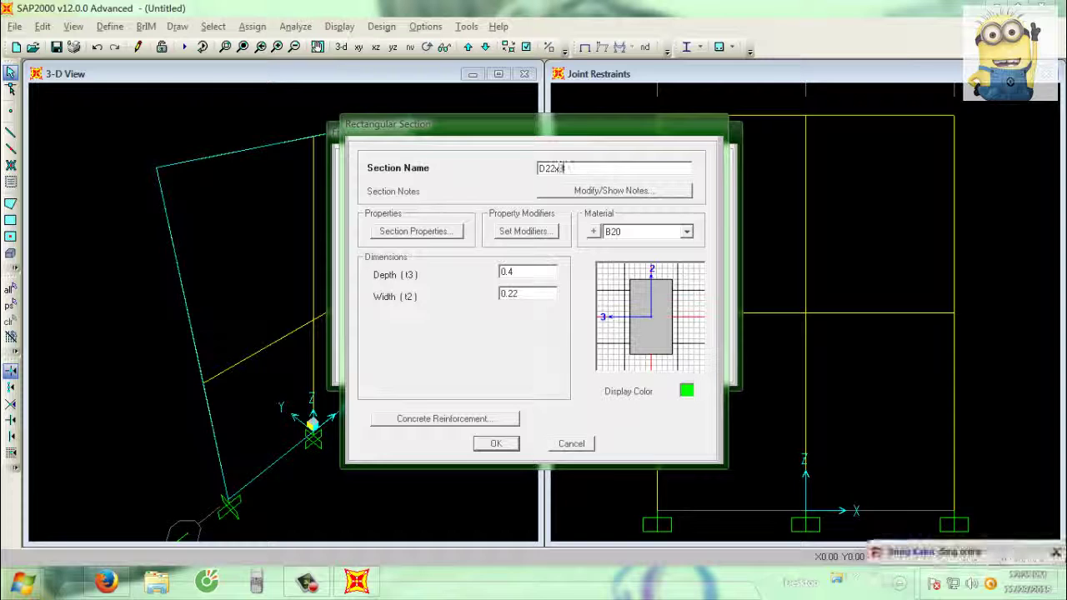
double_click(540, 275)
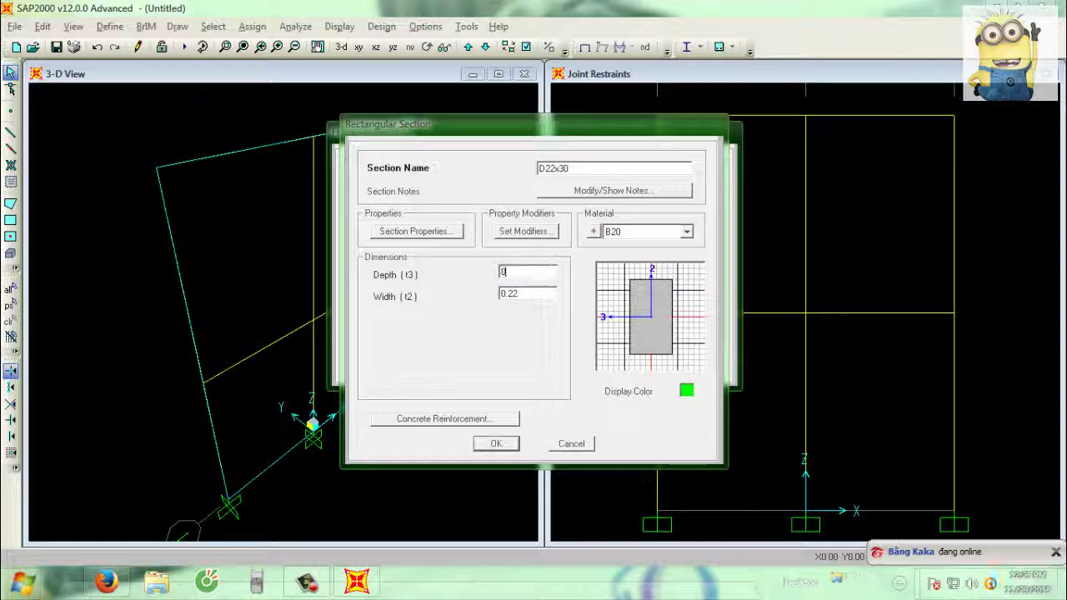
left_click(489, 420)
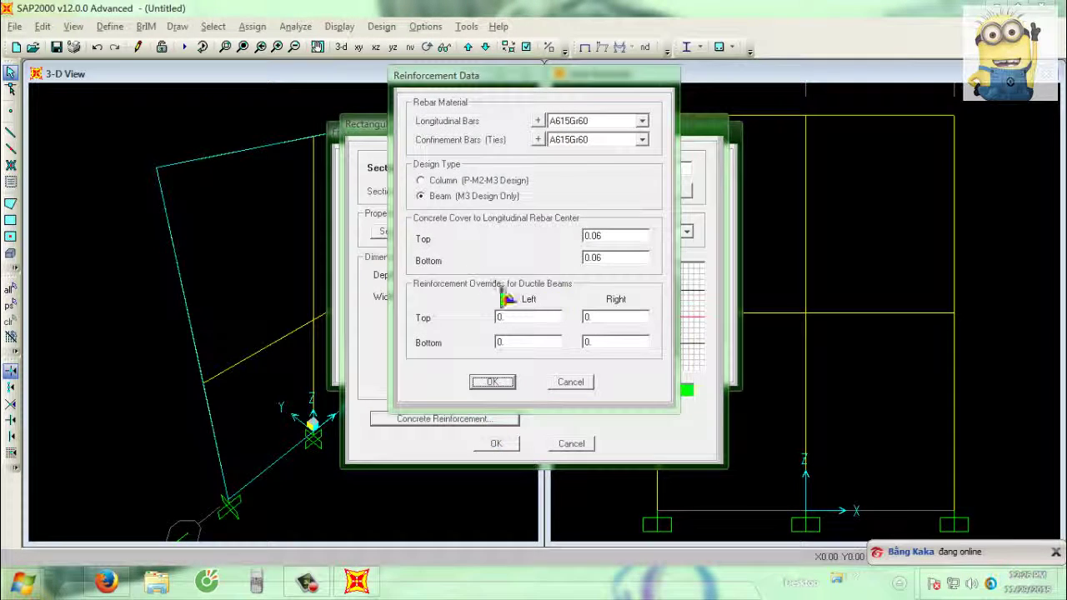
left_click(493, 382)
left_click(497, 444)
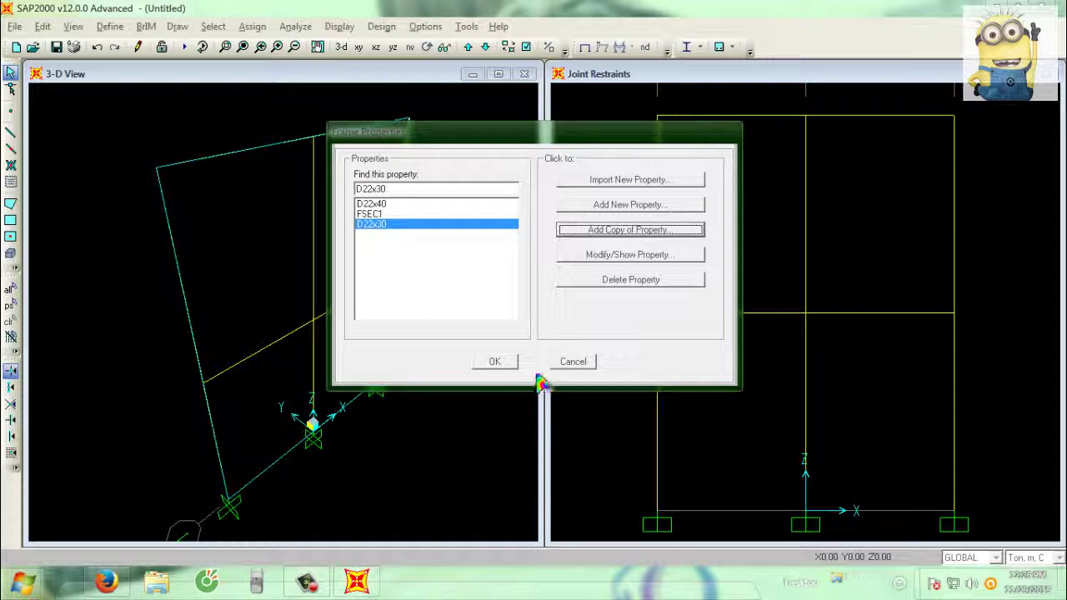
Step: Add a new rectangular concrete frame section named C22x30 with the material B20
left_click(631, 205)
left_click(629, 150)
left_click(600, 171)
left_click(420, 227)
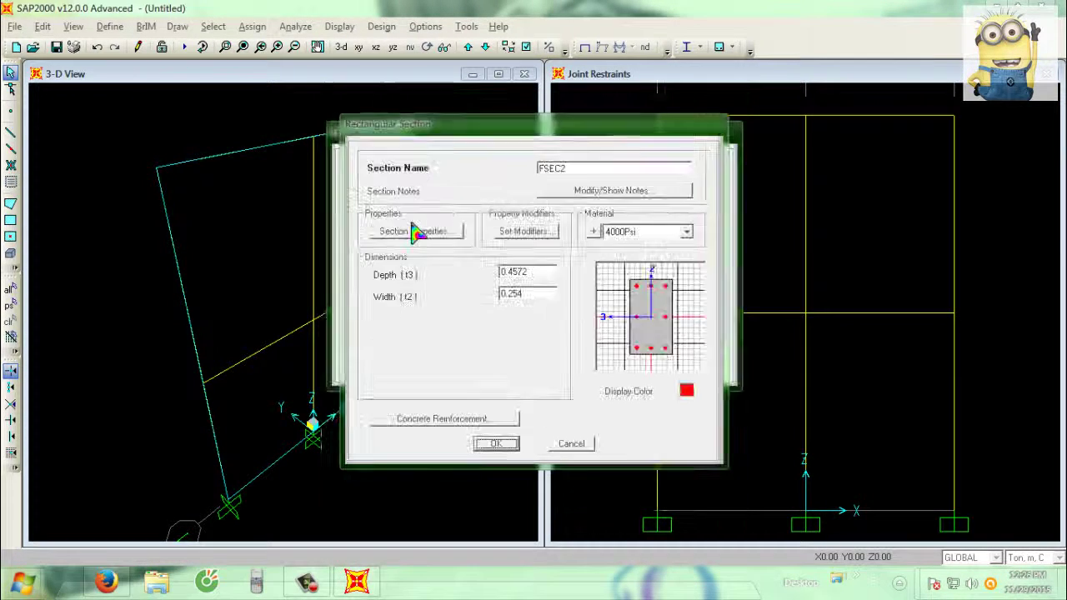
left_click(635, 236)
left_click(639, 275)
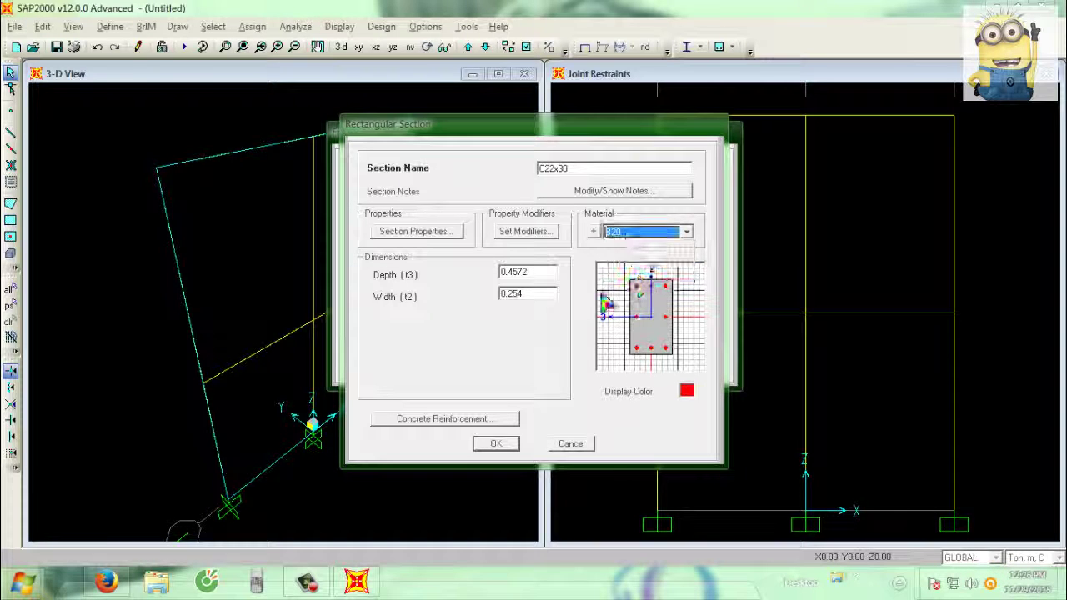
Step: Set the C22x30 section's depth to 0.3 and its width to 0.22
double_click(547, 280)
type("0.3")
double_click(539, 297)
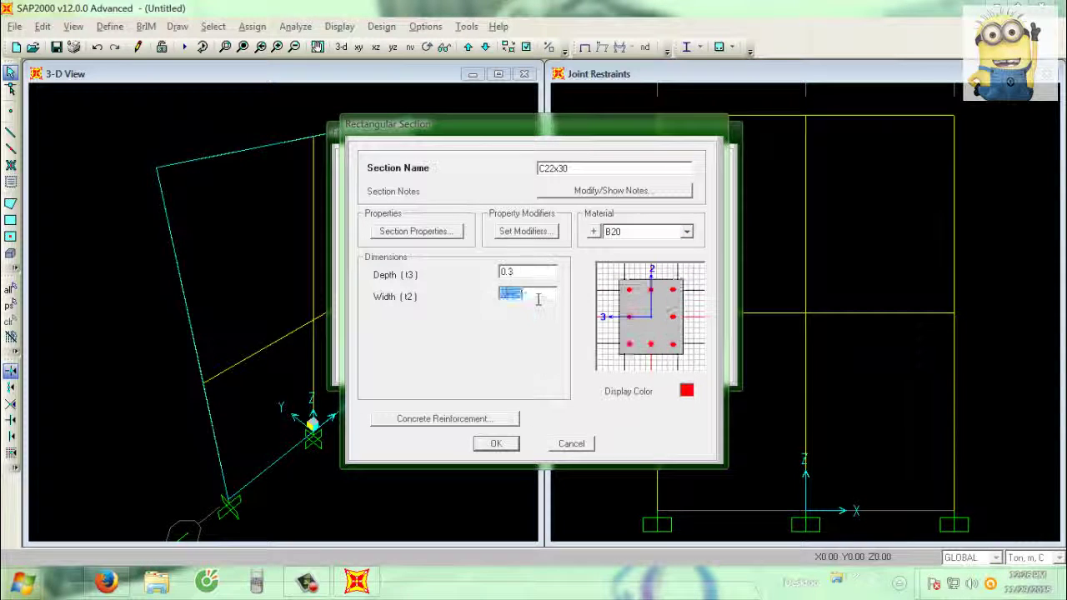
type("0.22")
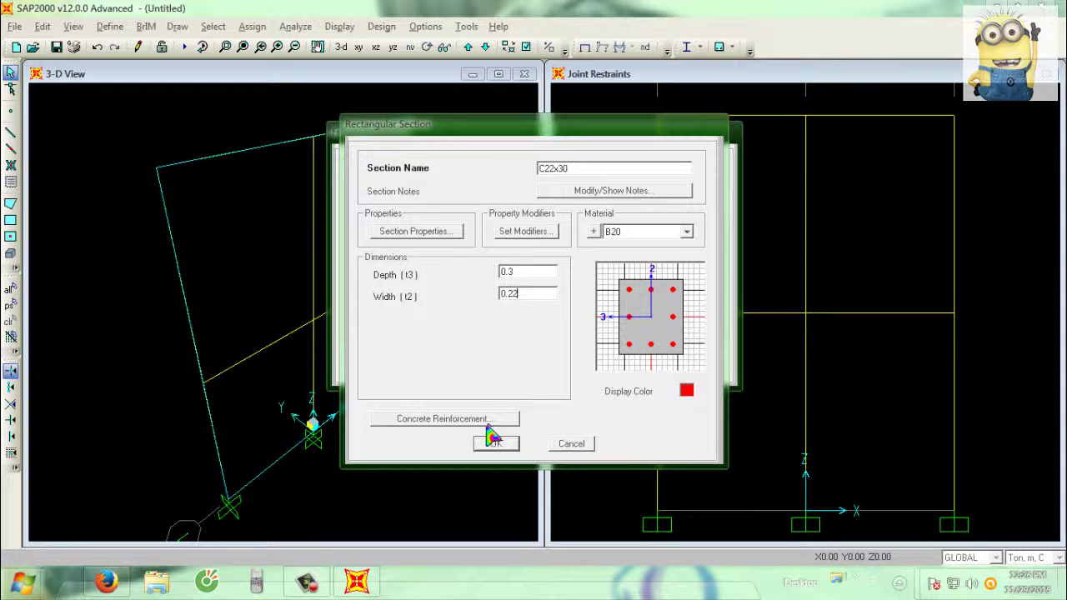
Step: Use the Column (P-M2-M3 Design) reinforcement type for C22x30, save it and finish defining frame sections
left_click(487, 419)
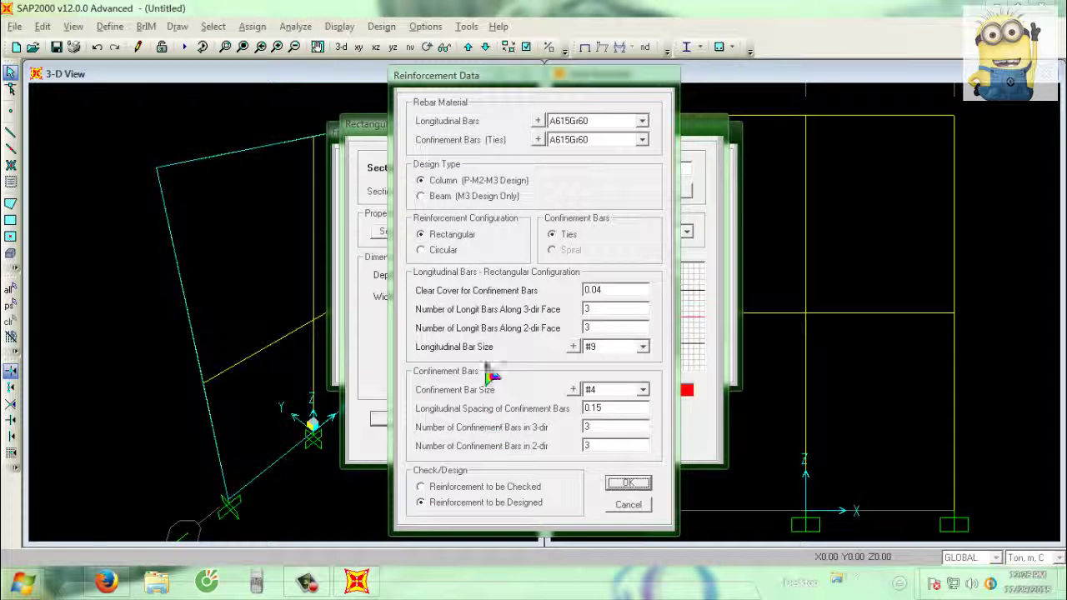
left_click(433, 186)
left_click(629, 485)
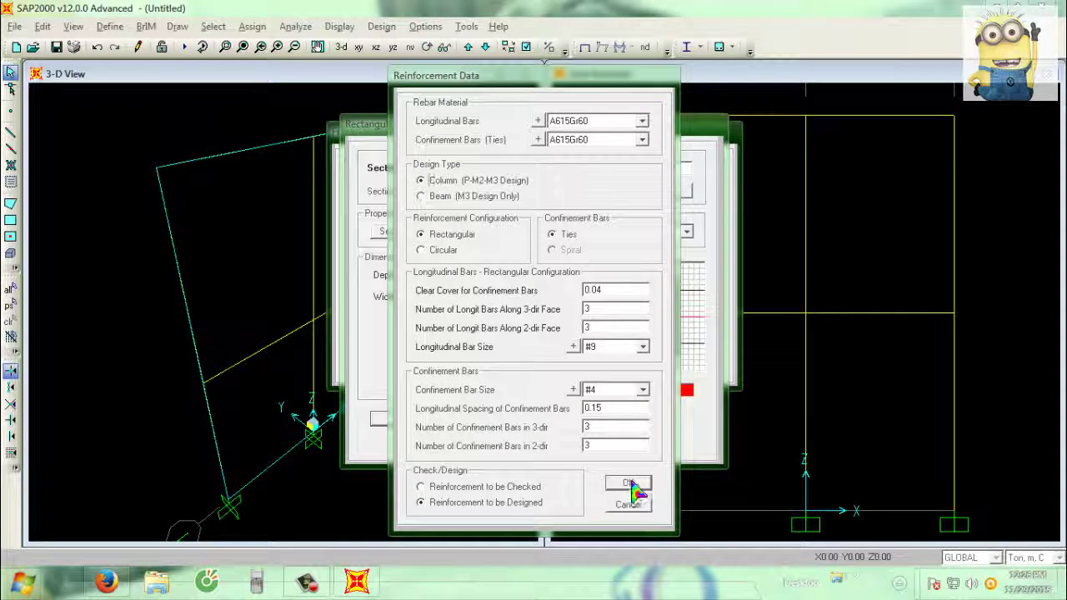
left_click(501, 448)
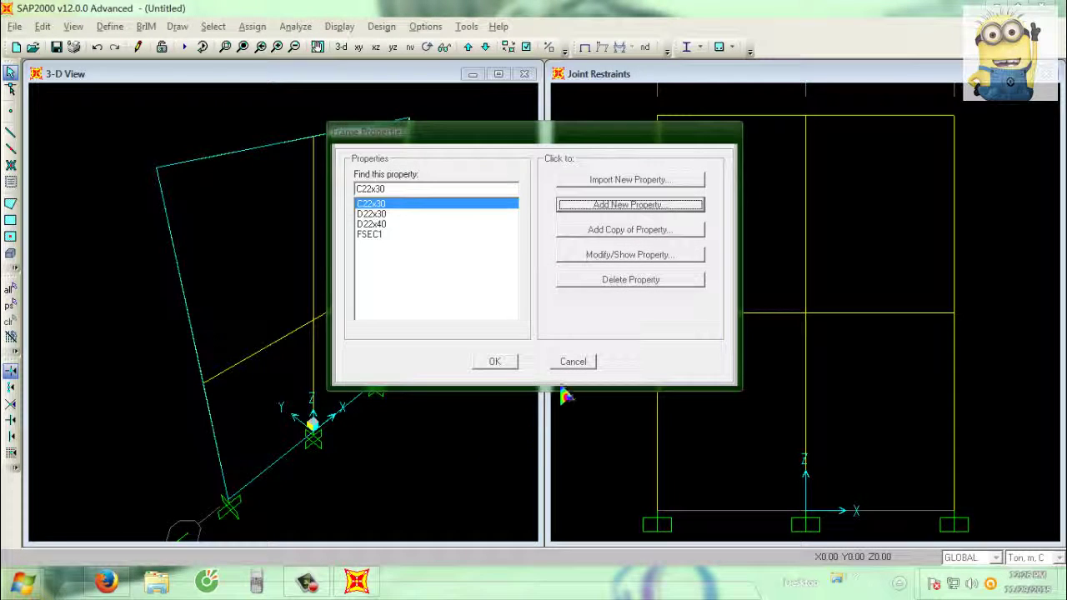
left_click(497, 362)
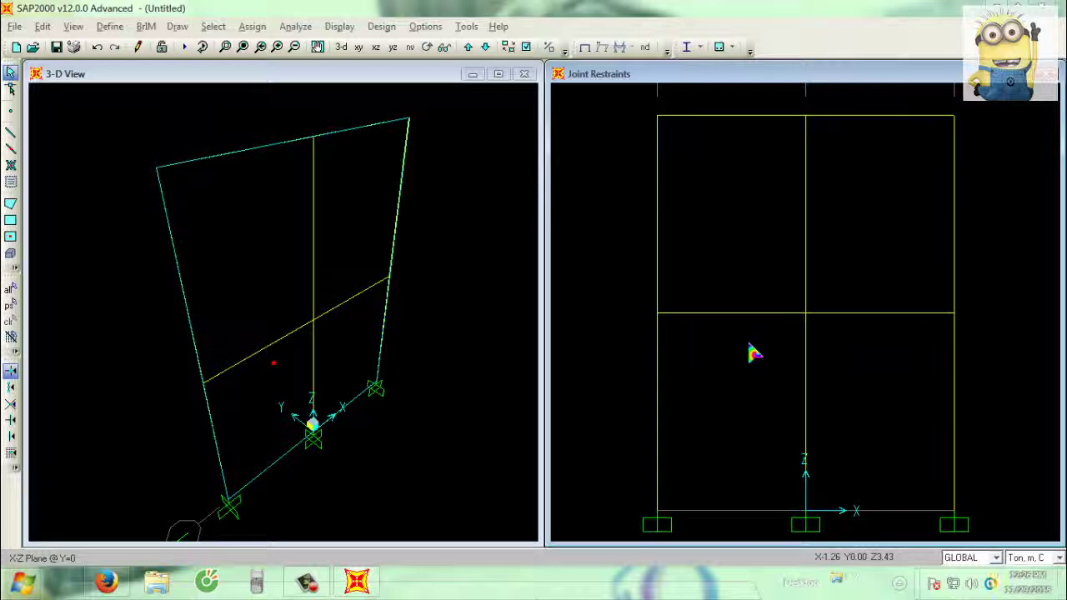
Step: Assign the frame section D22x40 to the two first-story beams at the frame's mid-height
left_click_drag(771, 344, 734, 288)
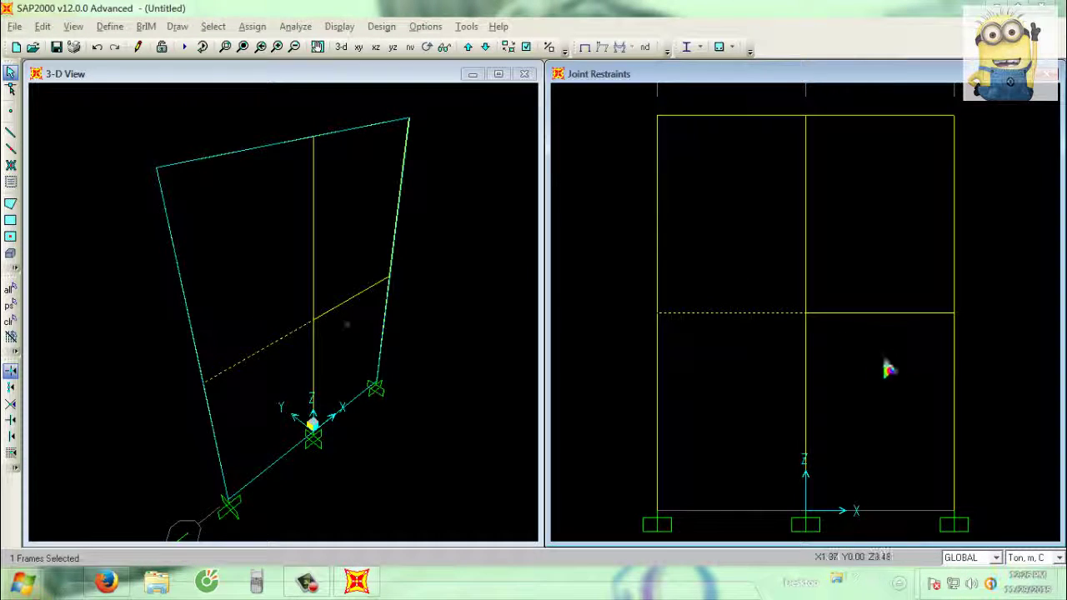
left_click(805, 313)
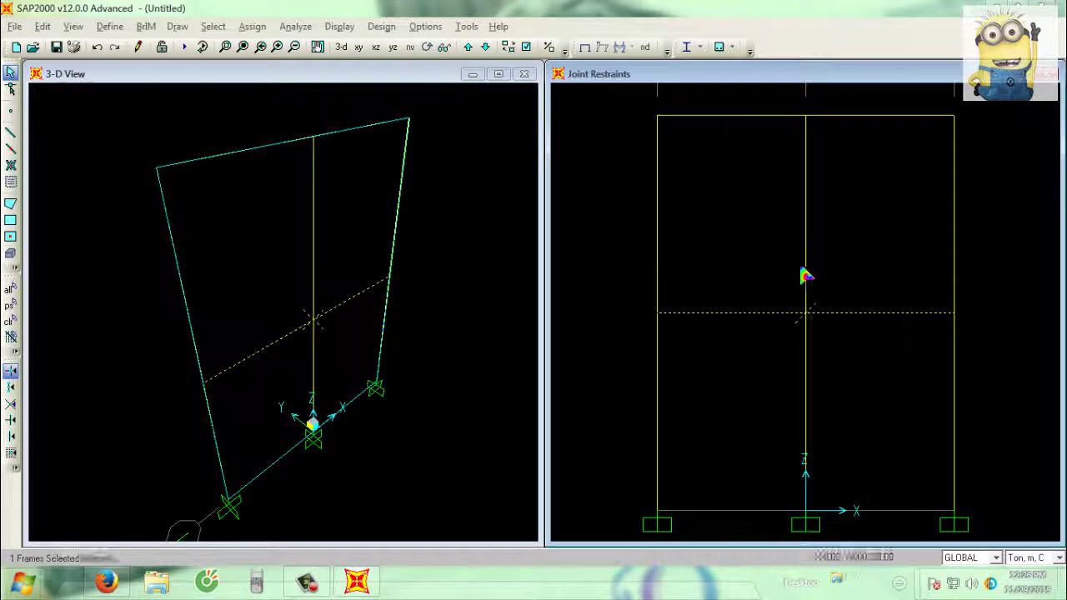
left_click(804, 313)
left_click(252, 26)
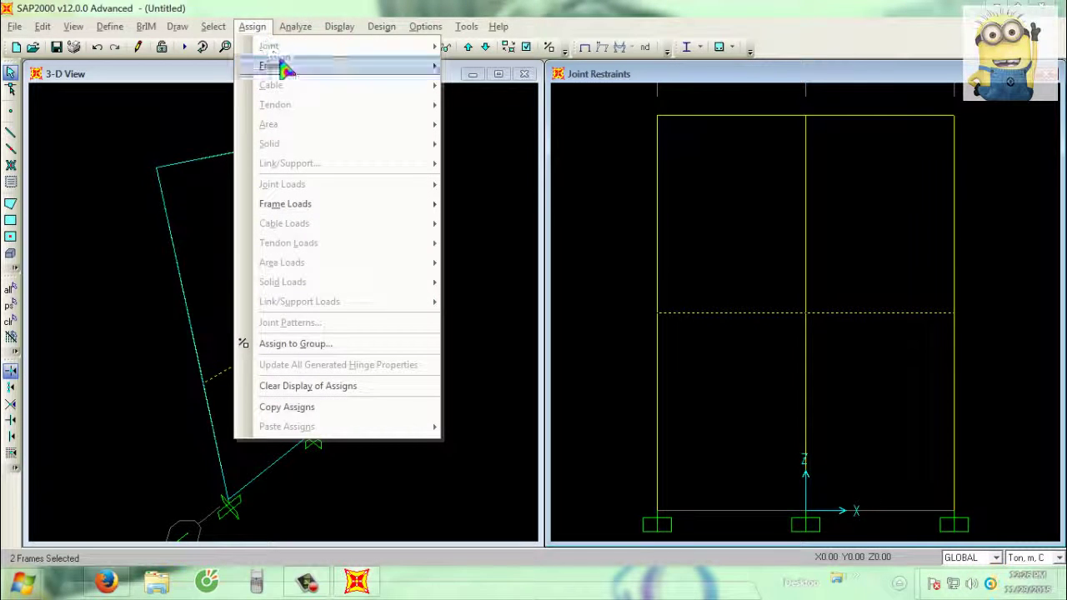
mouse_move(400, 72)
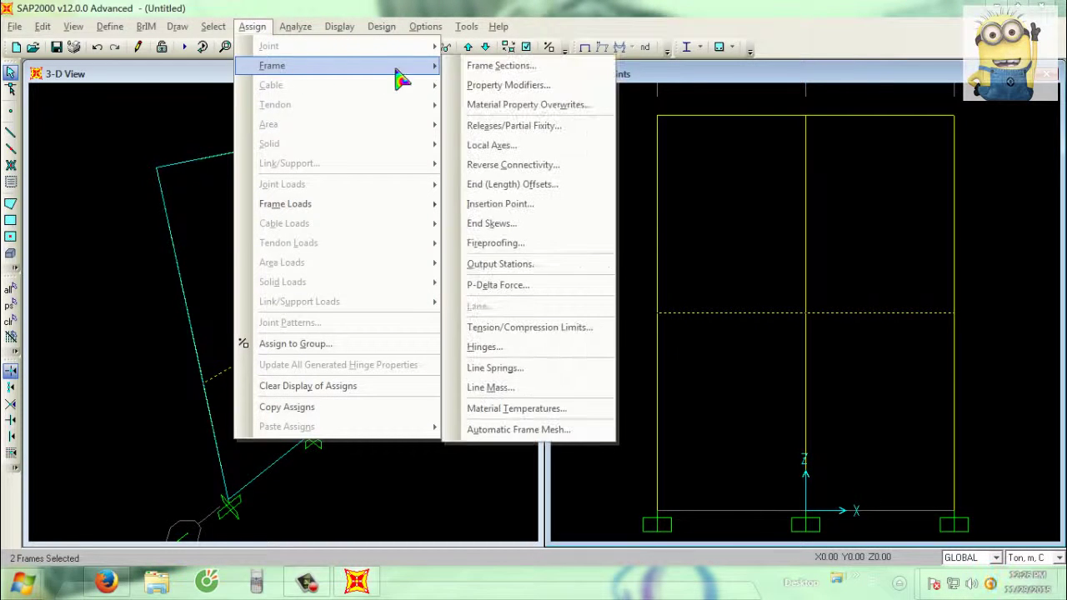
left_click(516, 70)
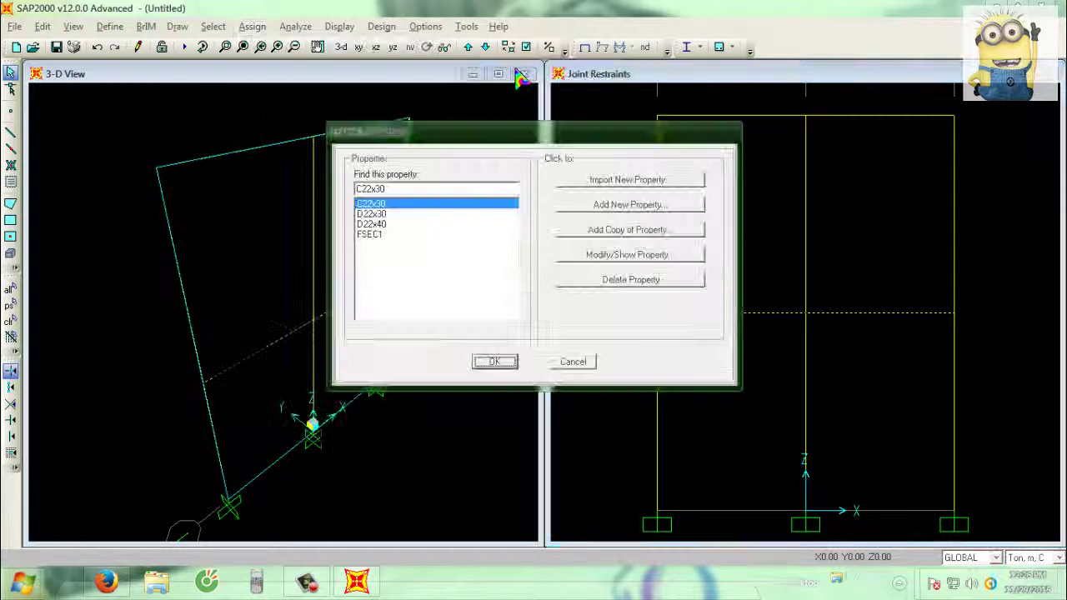
left_click(388, 225)
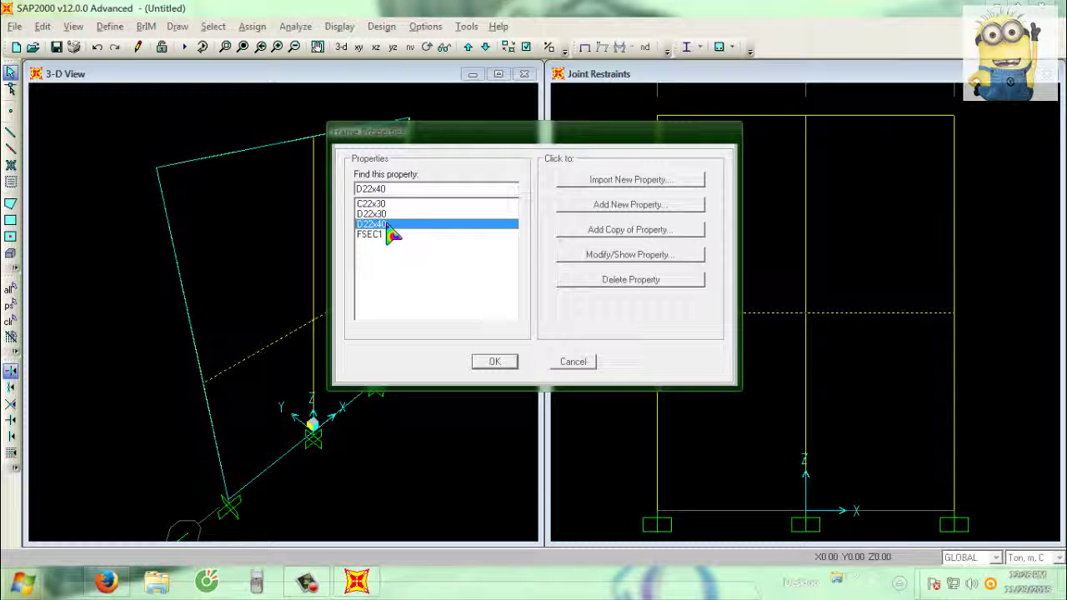
left_click(499, 363)
Step: Select the two top-story beams at the upper edge of the frame
left_click(698, 113)
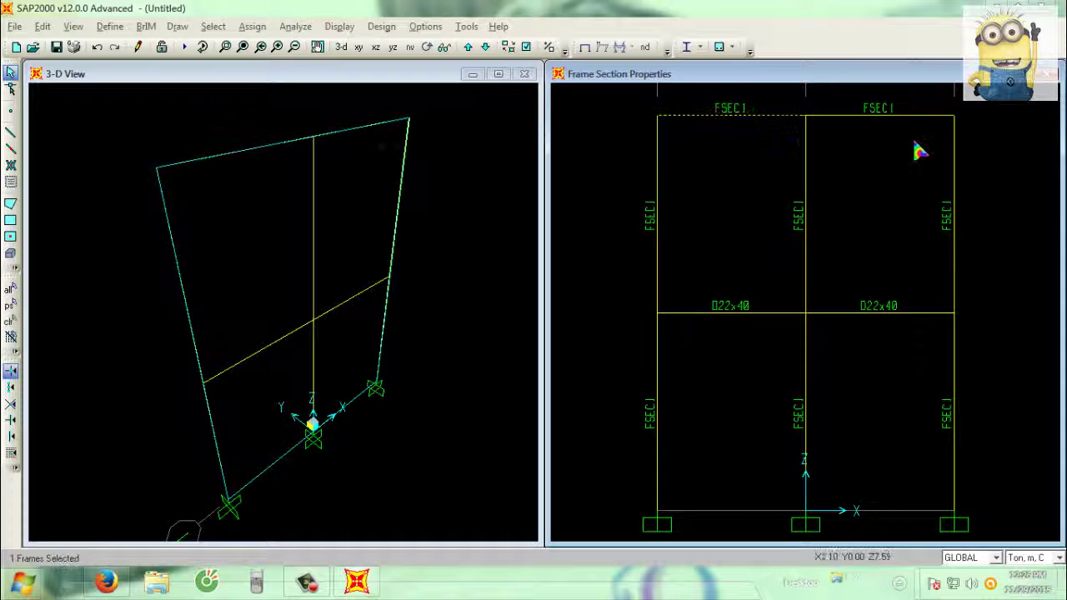
left_click(821, 112)
left_click(252, 26)
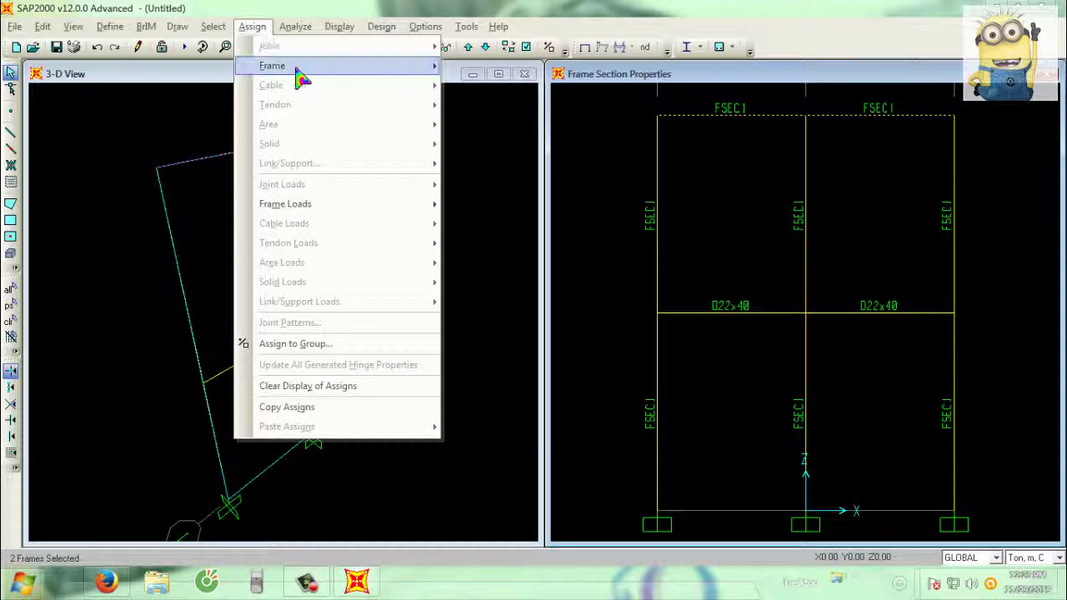
mouse_move(296, 69)
left_click(494, 83)
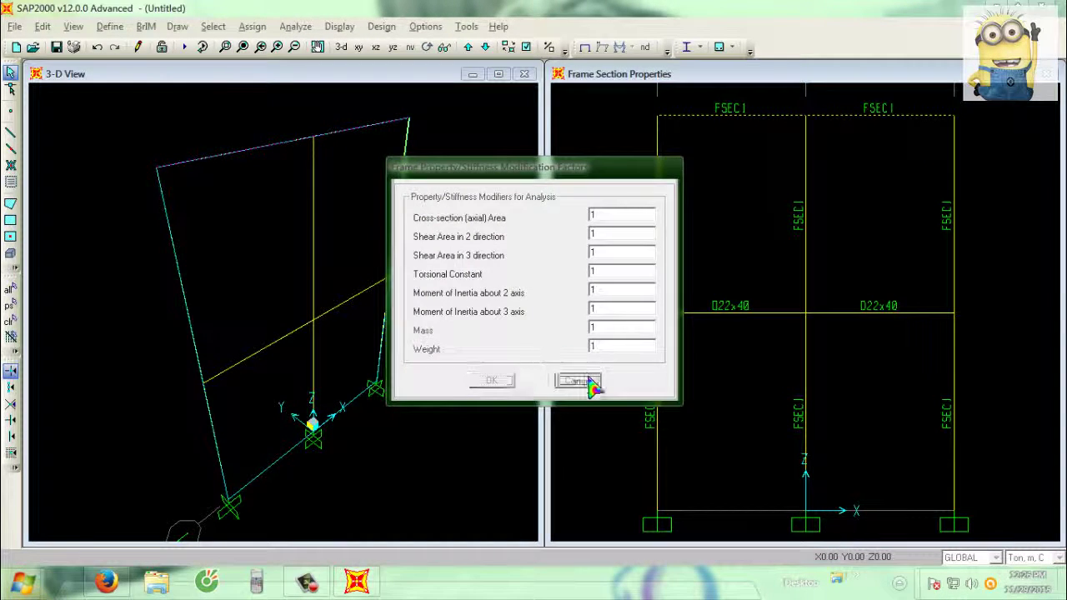
left_click(578, 380)
Step: Assign the frame section D22x30 to the two selected top-story beams
left_click(252, 26)
mouse_move(283, 71)
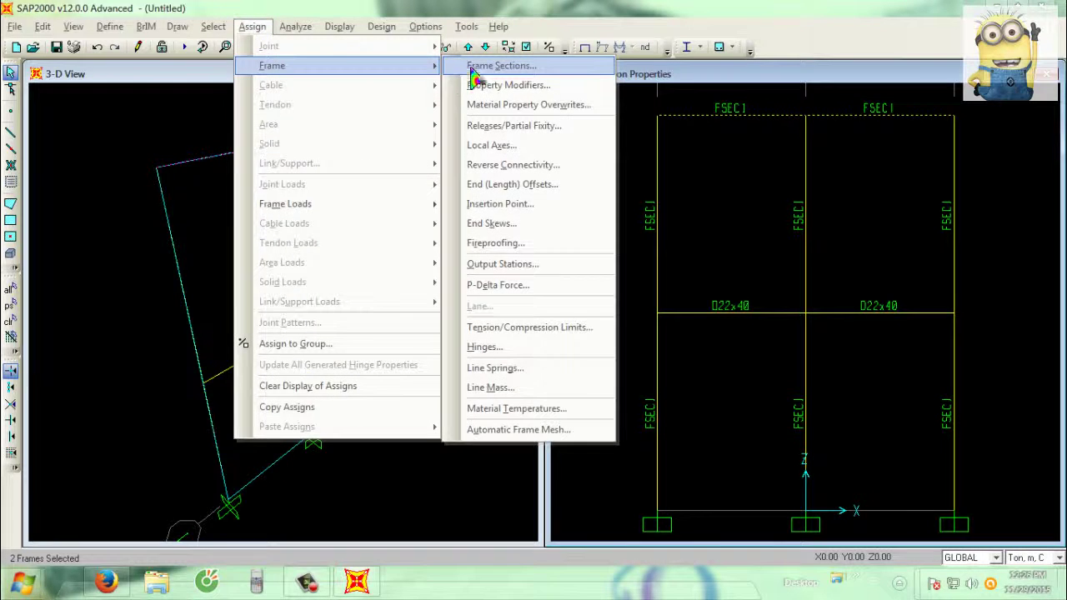
left_click(471, 66)
left_click(397, 214)
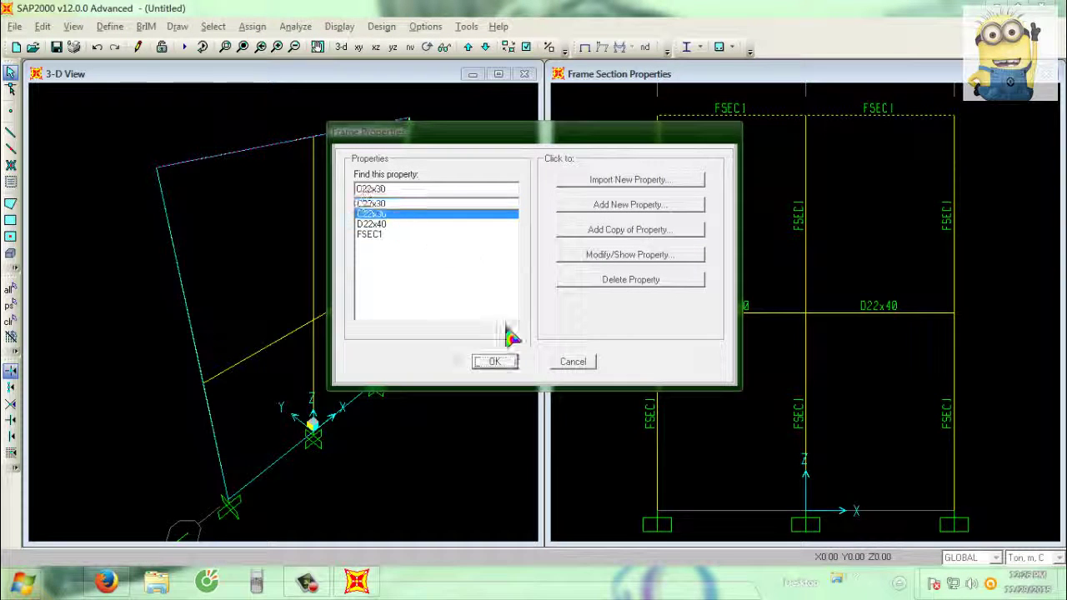
left_click(500, 361)
Step: Assign the frame section C22x30 to all six columns on both stories of the frame
left_click(658, 240)
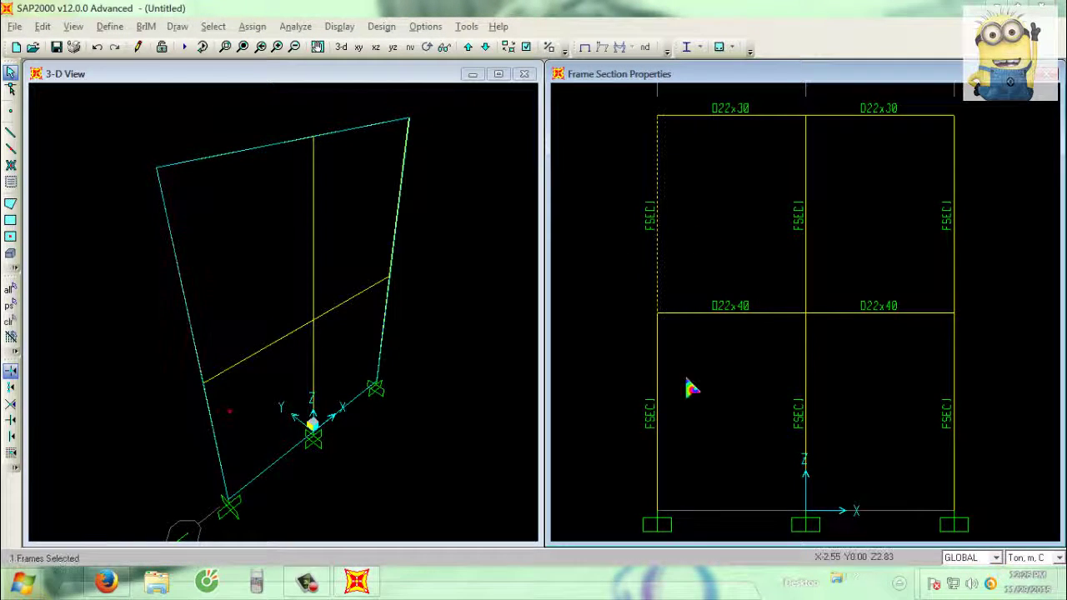
left_click(806, 237)
left_click(803, 407)
left_click(955, 396)
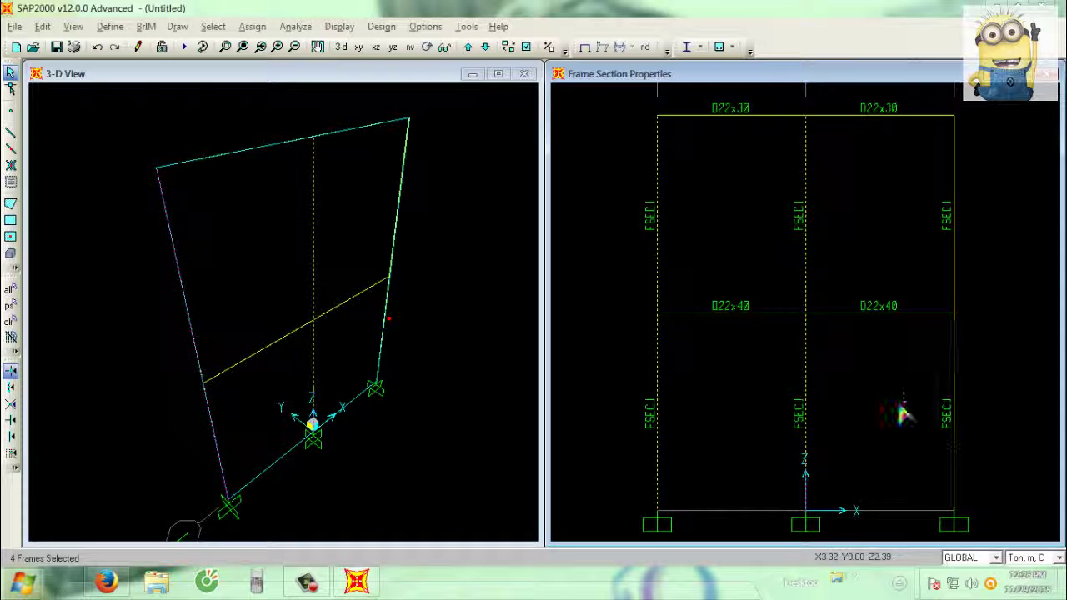
left_click(954, 248)
left_click(252, 27)
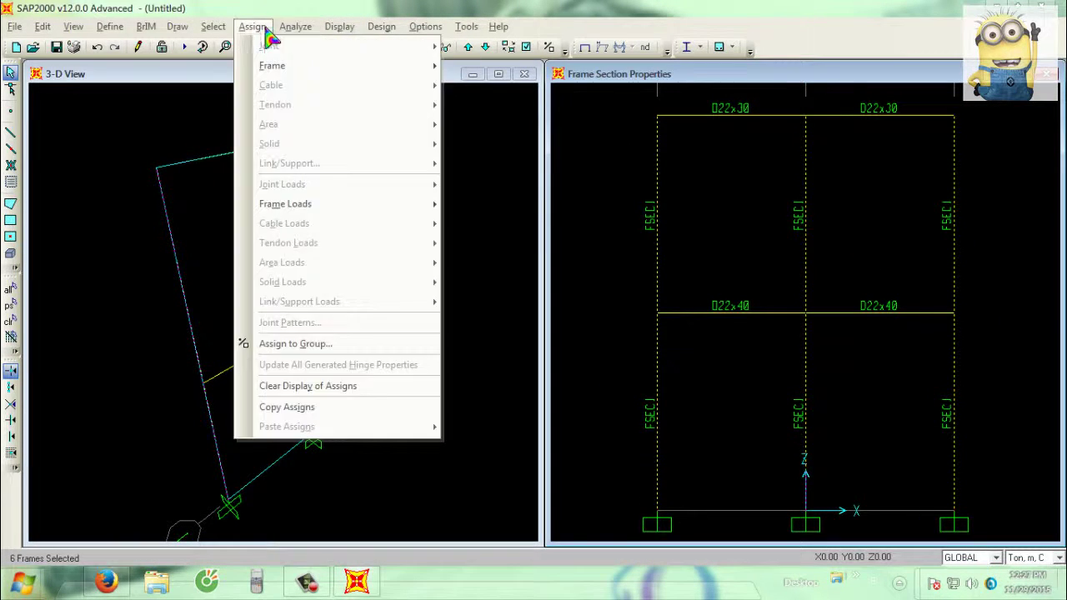
left_click(265, 30)
left_click(265, 30)
mouse_move(281, 67)
left_click(476, 67)
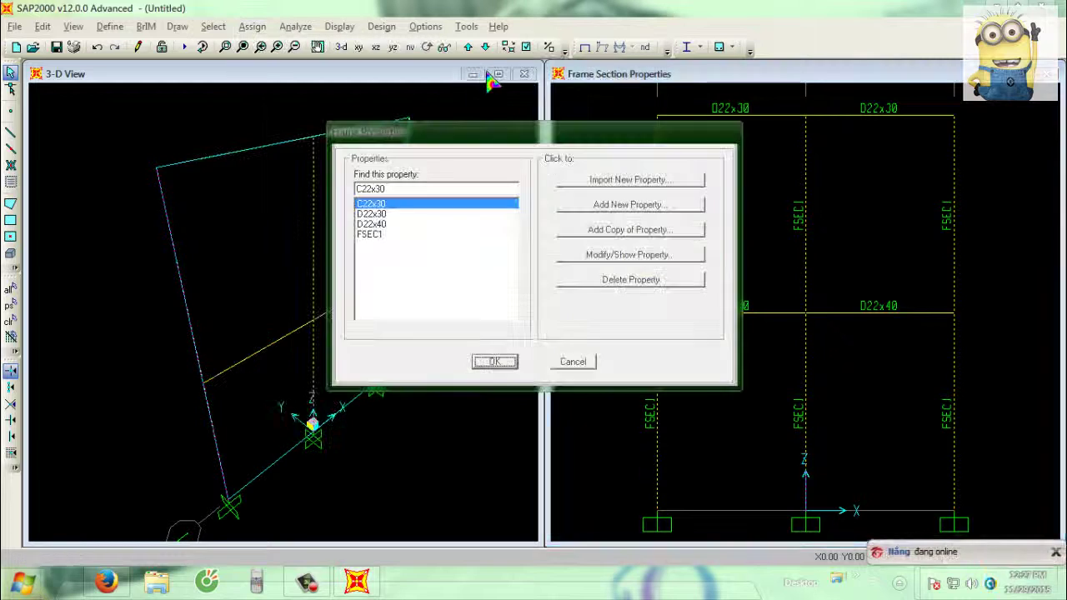
left_click(498, 362)
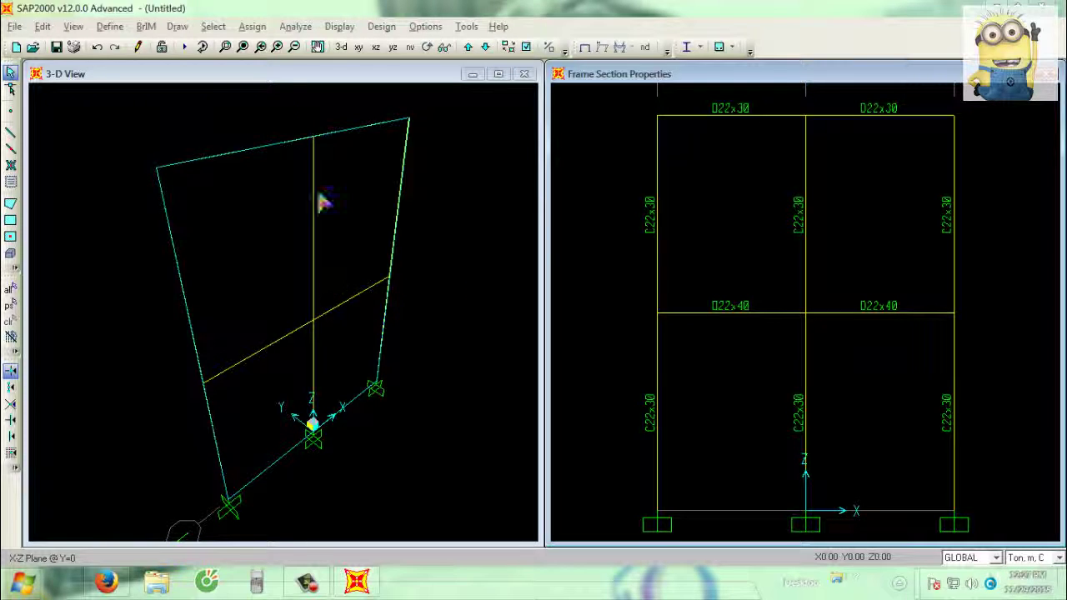
Step: Rename the DEAD load pattern to TT and set its self weight multiplier to 1.1
left_click(111, 26)
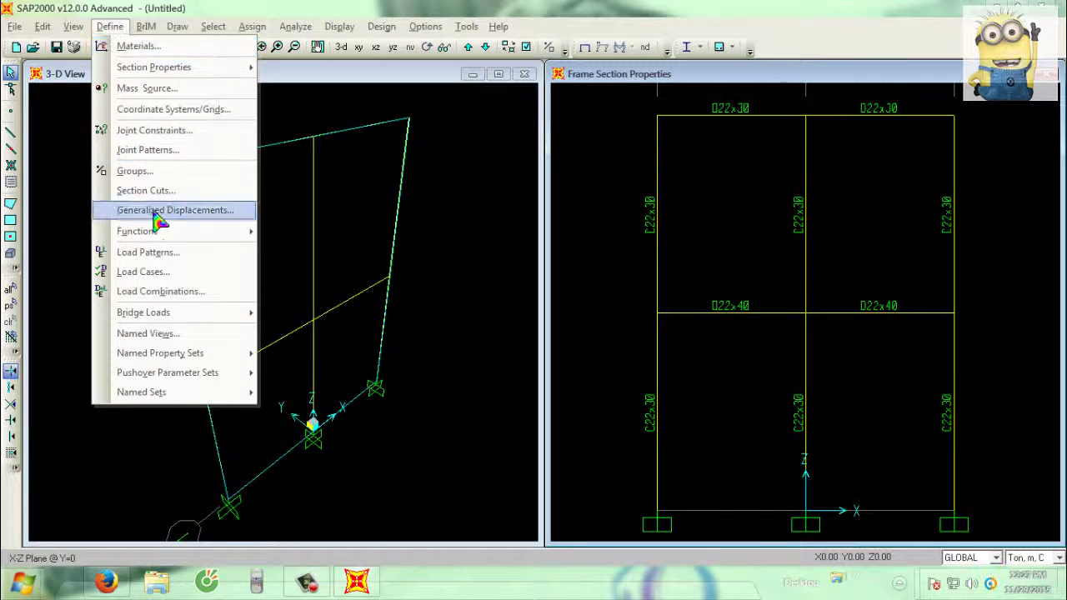
left_click(161, 255)
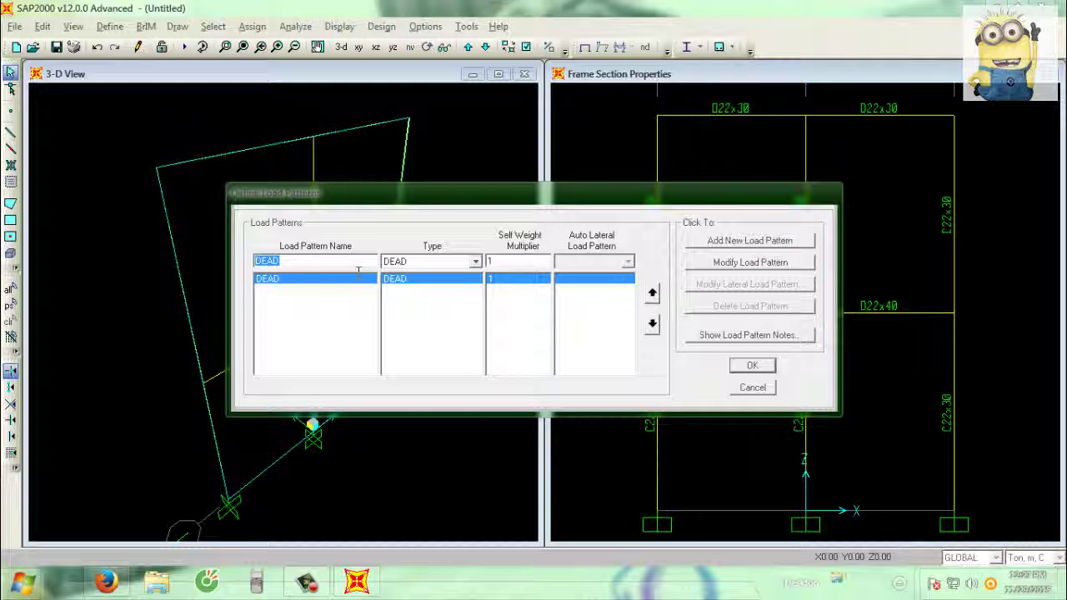
type("TT")
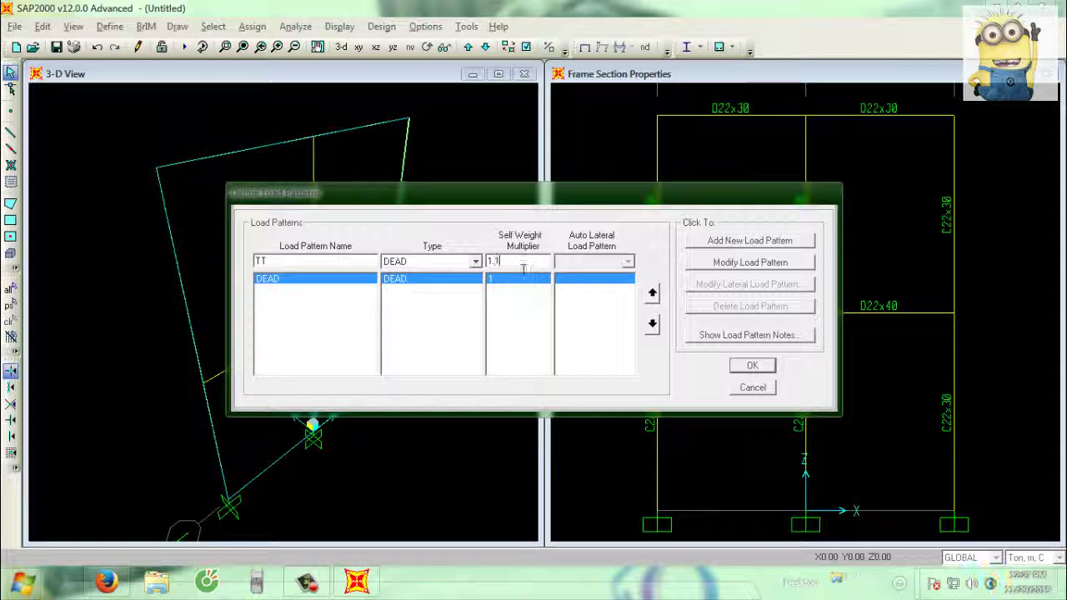
left_click(747, 265)
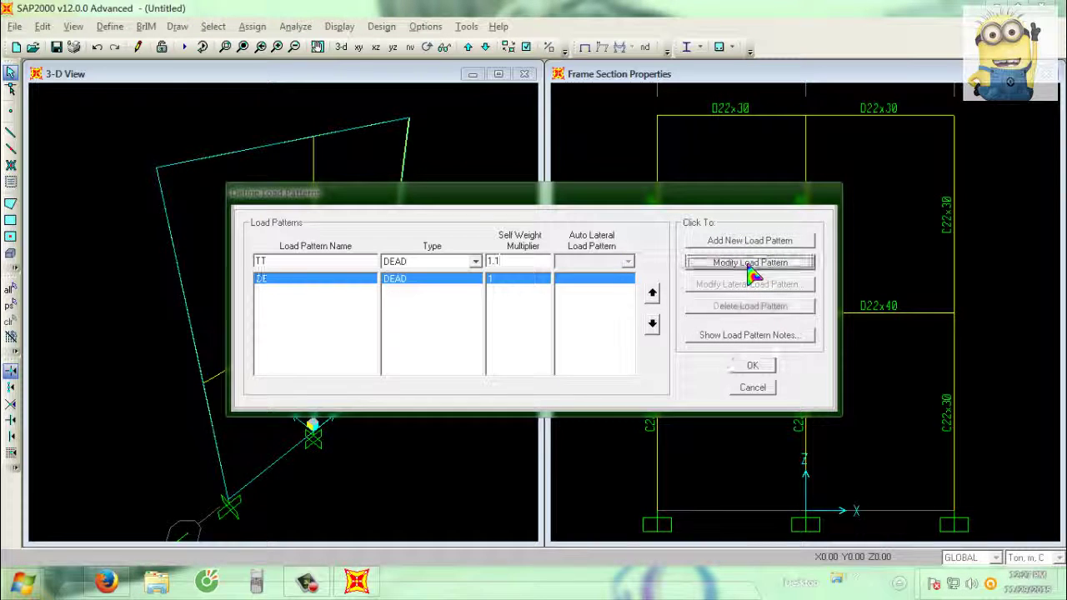
Step: Add a load pattern named HT of type DEAD with a self weight multiplier of 0 and finish defining load patterns
double_click(305, 264)
type("HT")
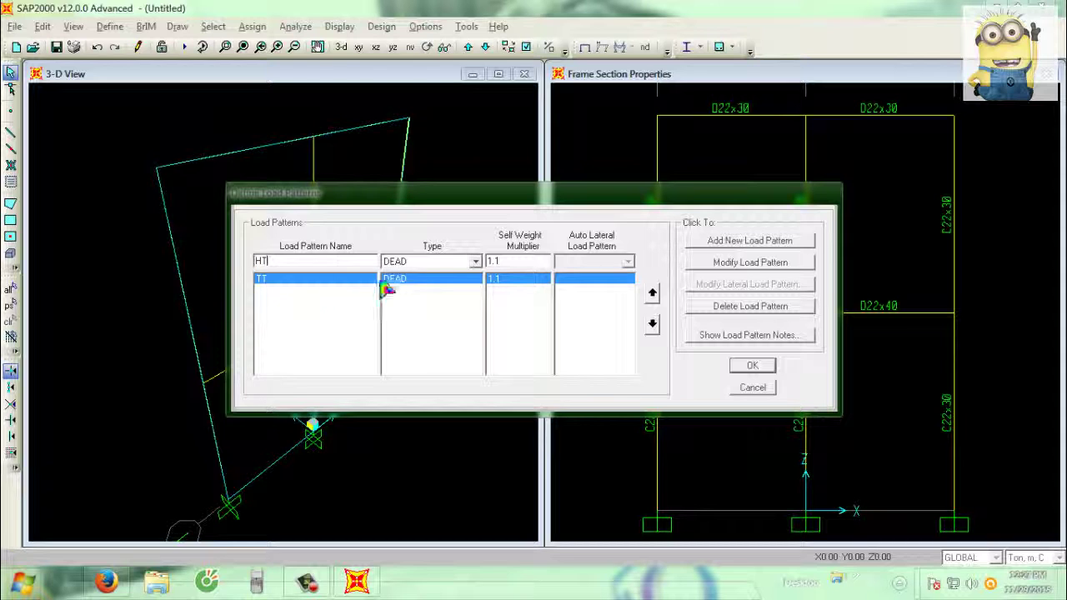
double_click(517, 263)
type("0")
left_click(750, 242)
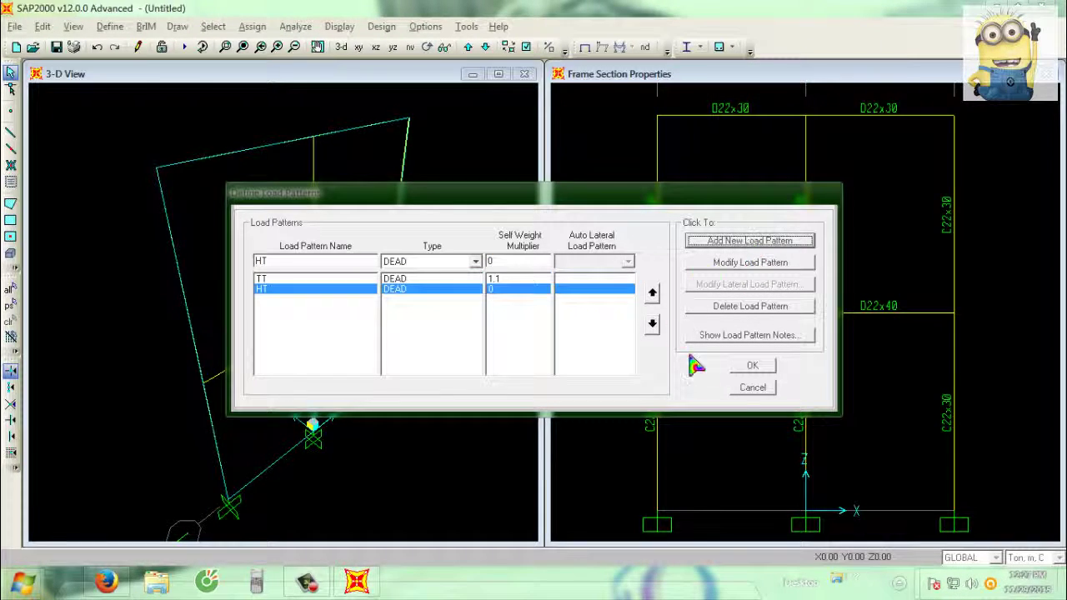
left_click(765, 366)
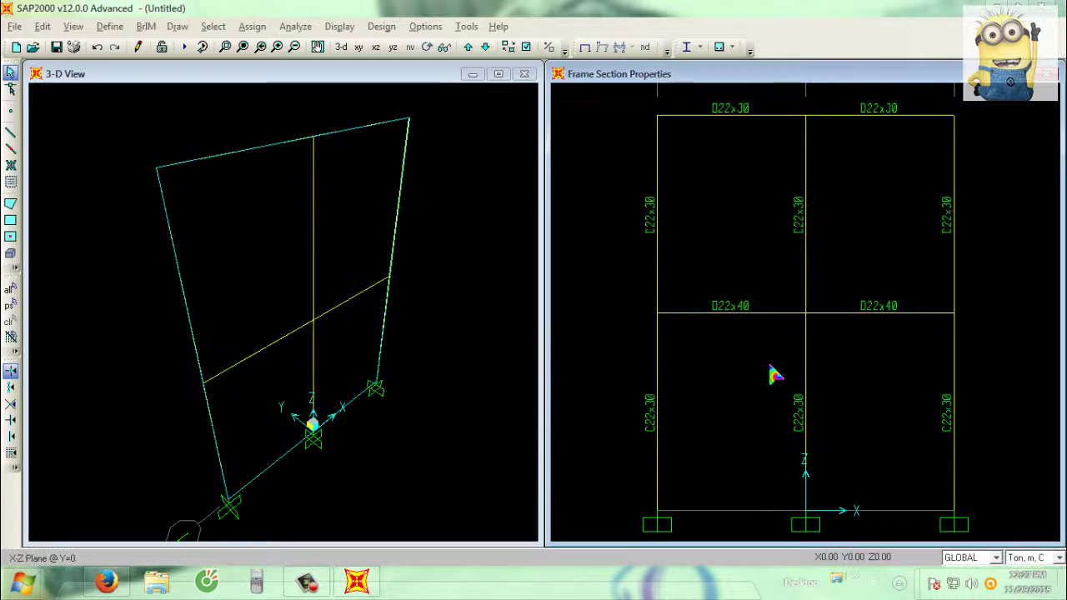
Step: Assign a uniform distributed gravity load of 5 in load pattern TT to the two first-story beams at the frame's mid-height
left_click(708, 312)
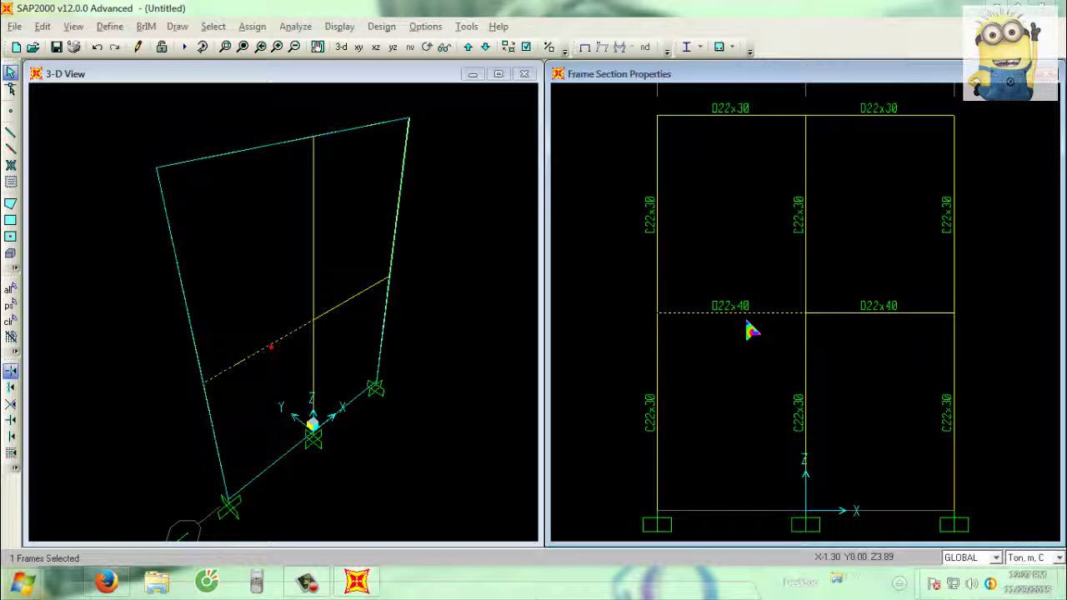
left_click(871, 313)
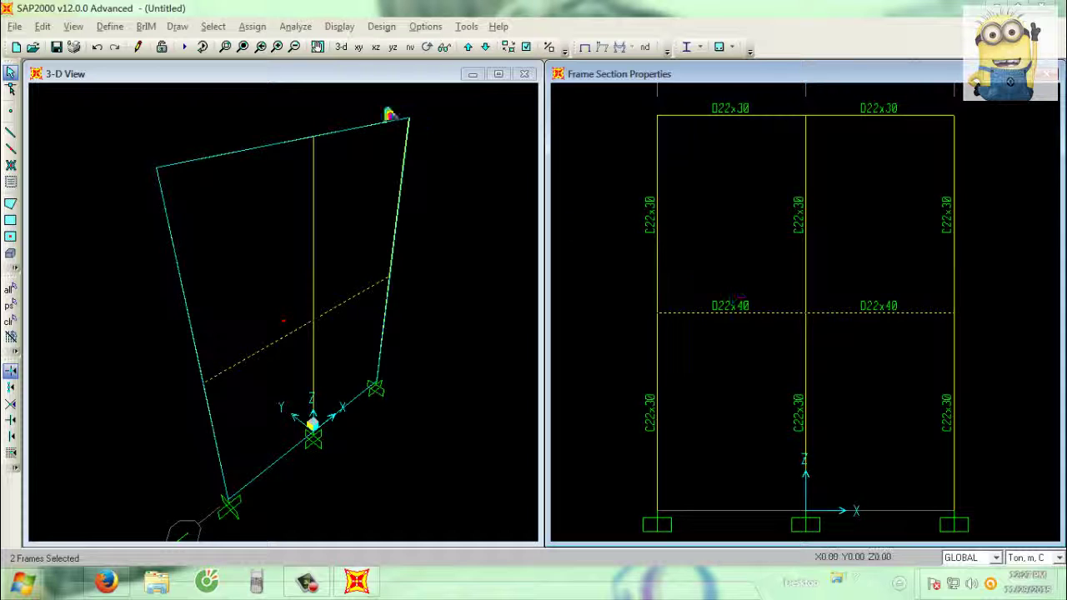
left_click(251, 26)
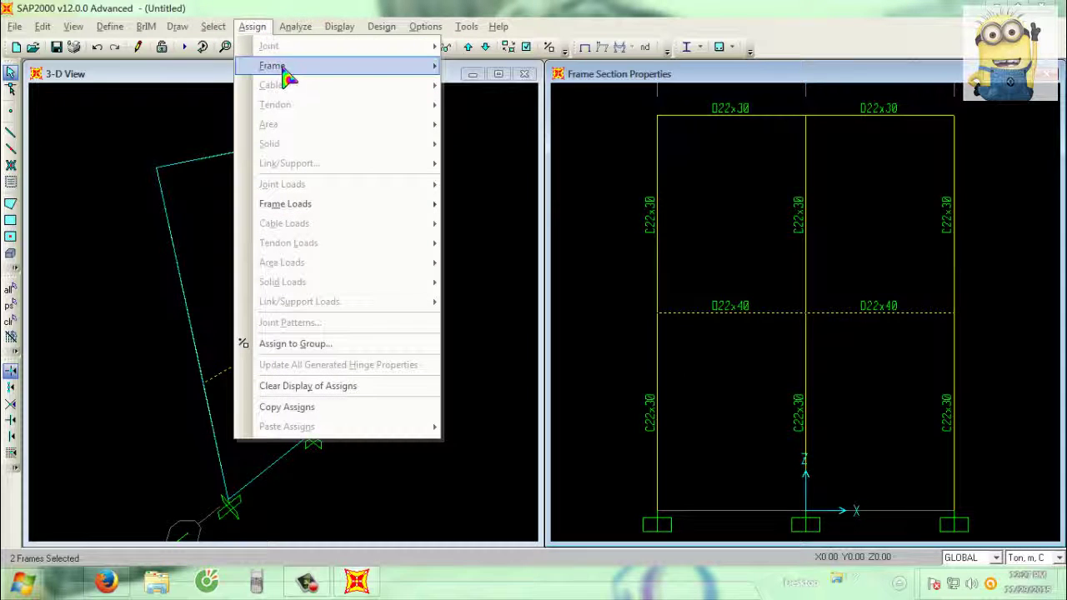
mouse_move(335, 205)
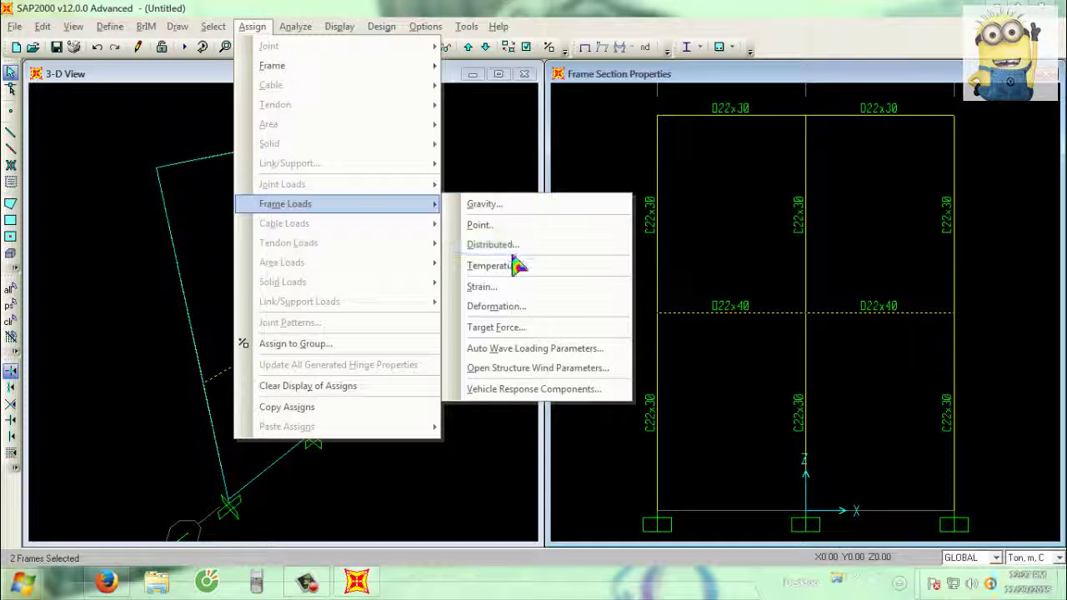
left_click(514, 260)
left_click(454, 212)
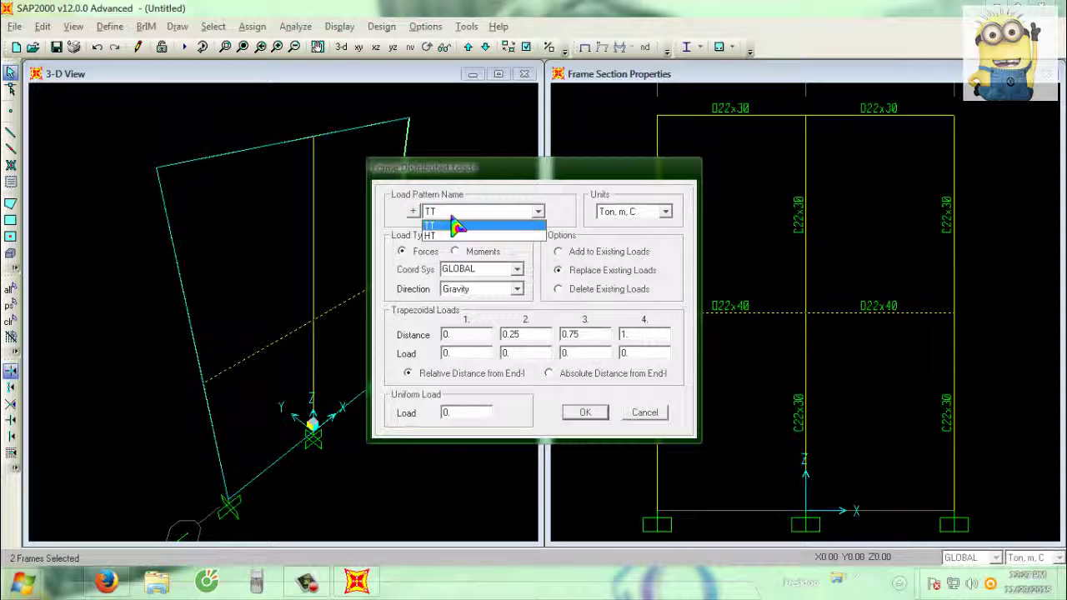
left_click(442, 225)
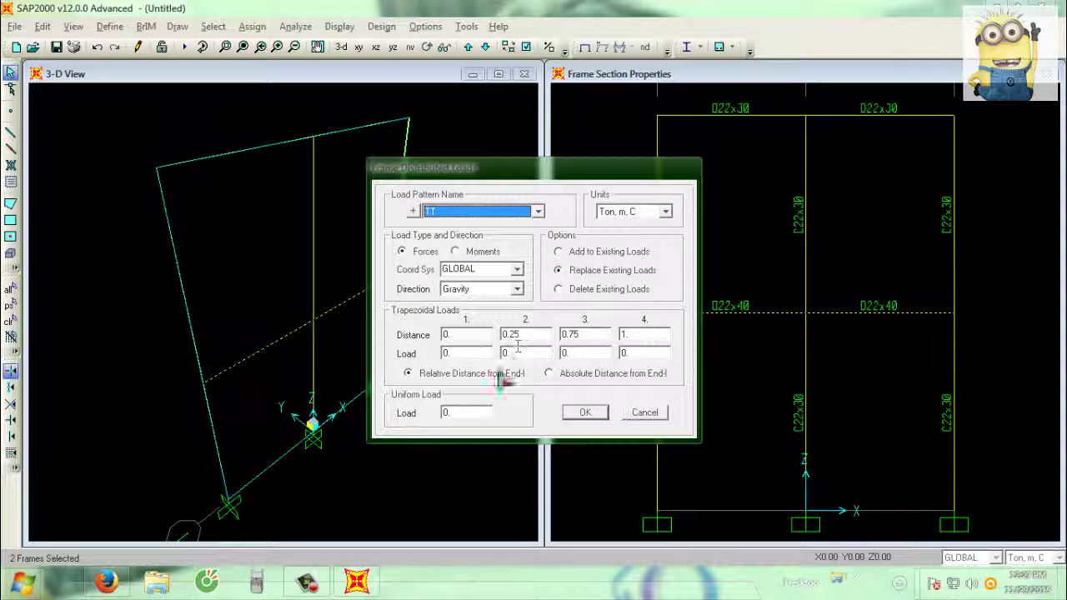
left_click(471, 411)
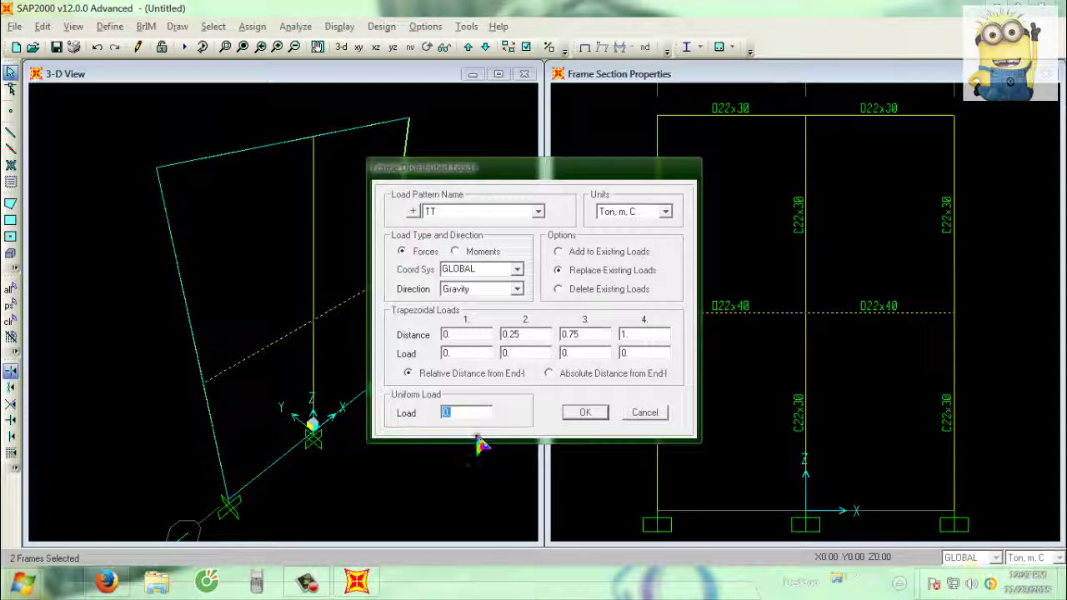
type("5")
left_click(588, 413)
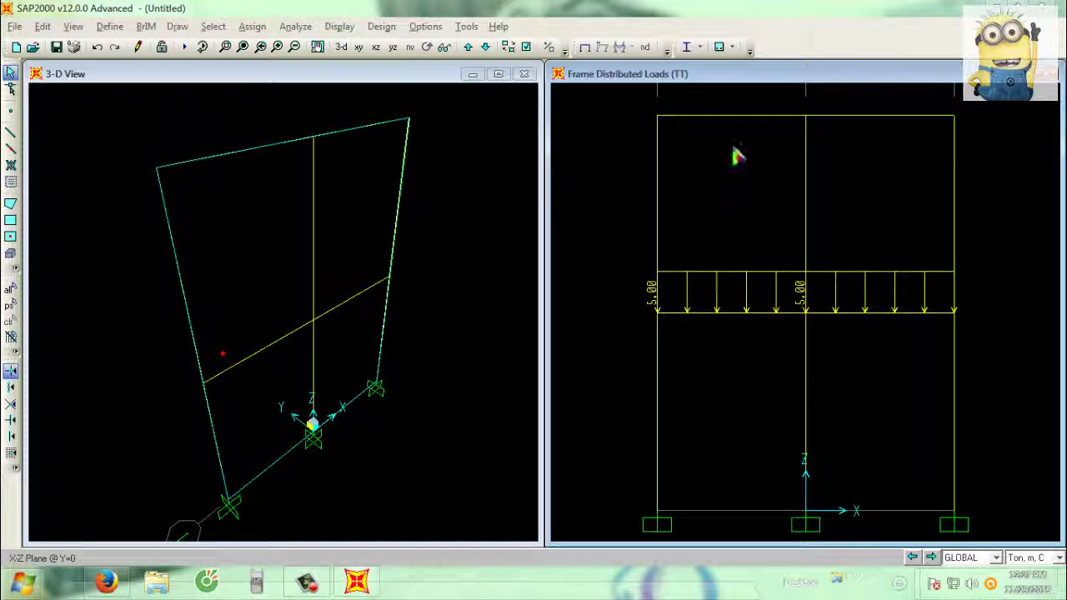